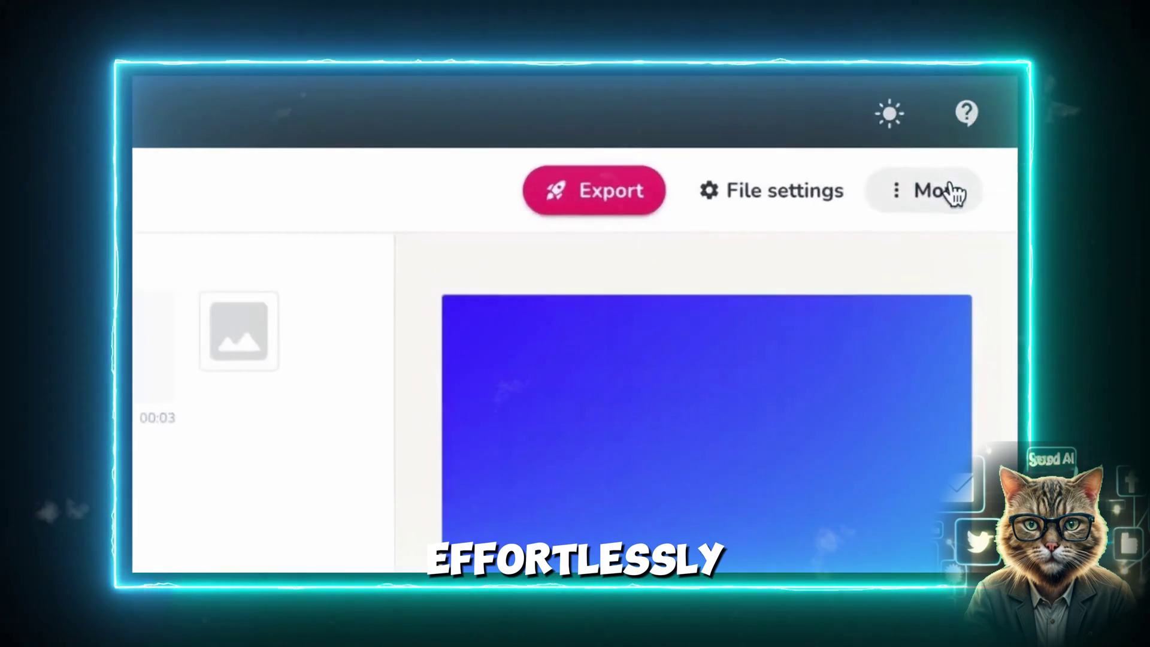
# Start a web-address import, search stock media for 'public speaking' and pick the microphone speaker clip
pyautogui.click(953, 192)
pyautogui.click(896, 252)
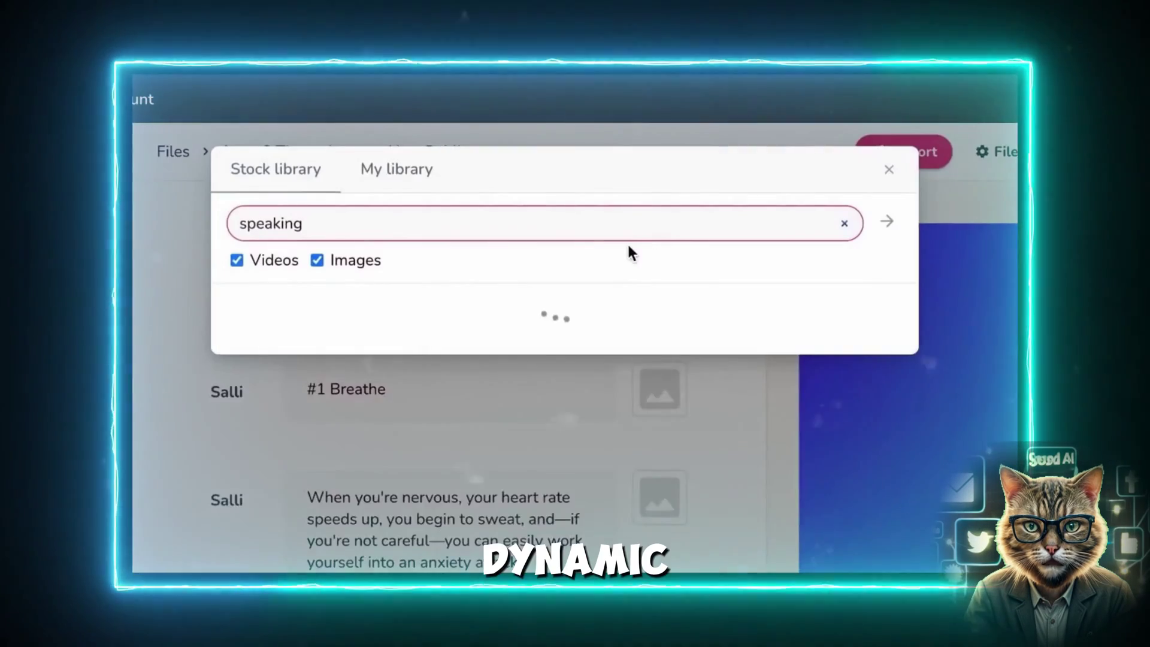
pyautogui.write('public speaking')
pyautogui.press('Return')
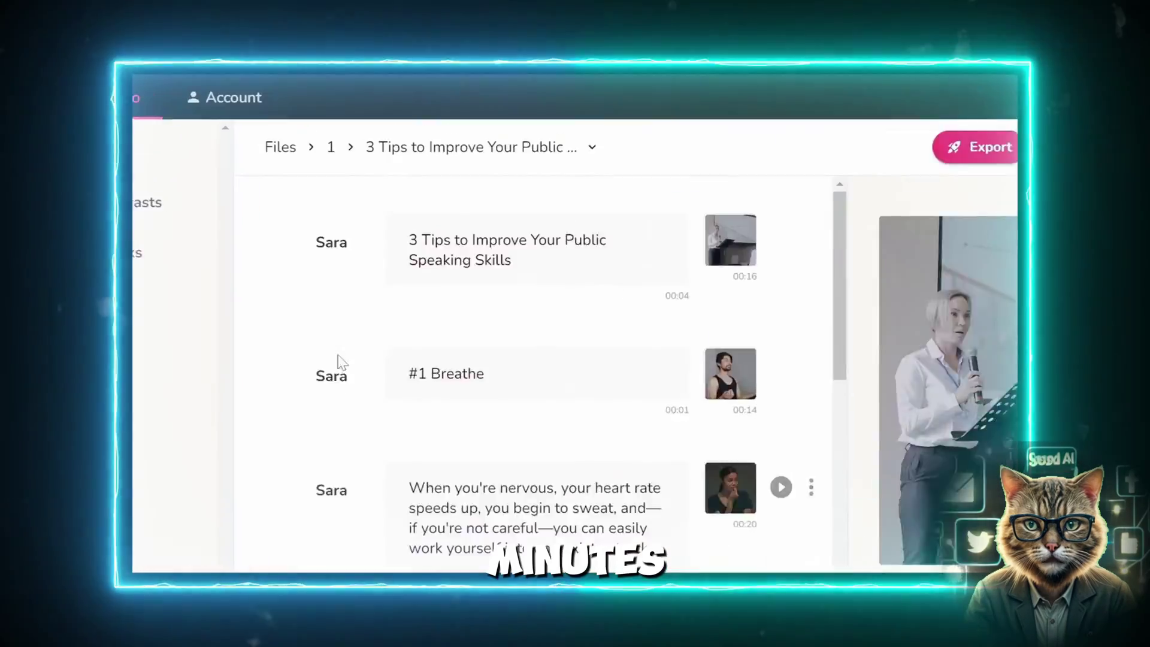
pyautogui.click(333, 370)
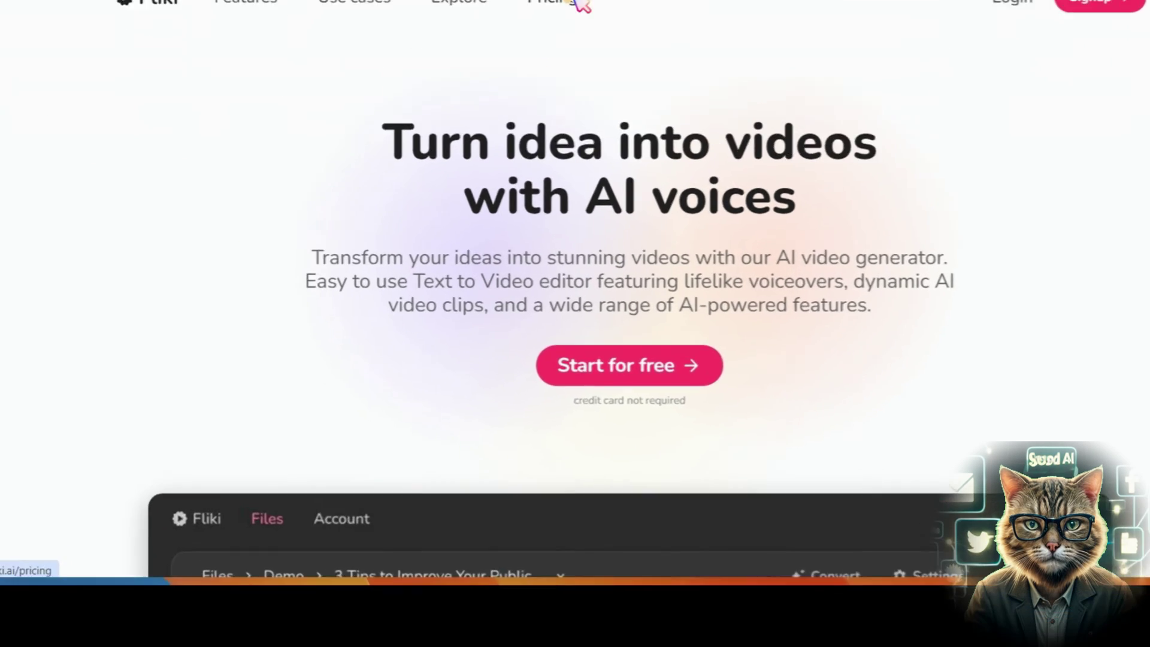
pyautogui.click(508, 134)
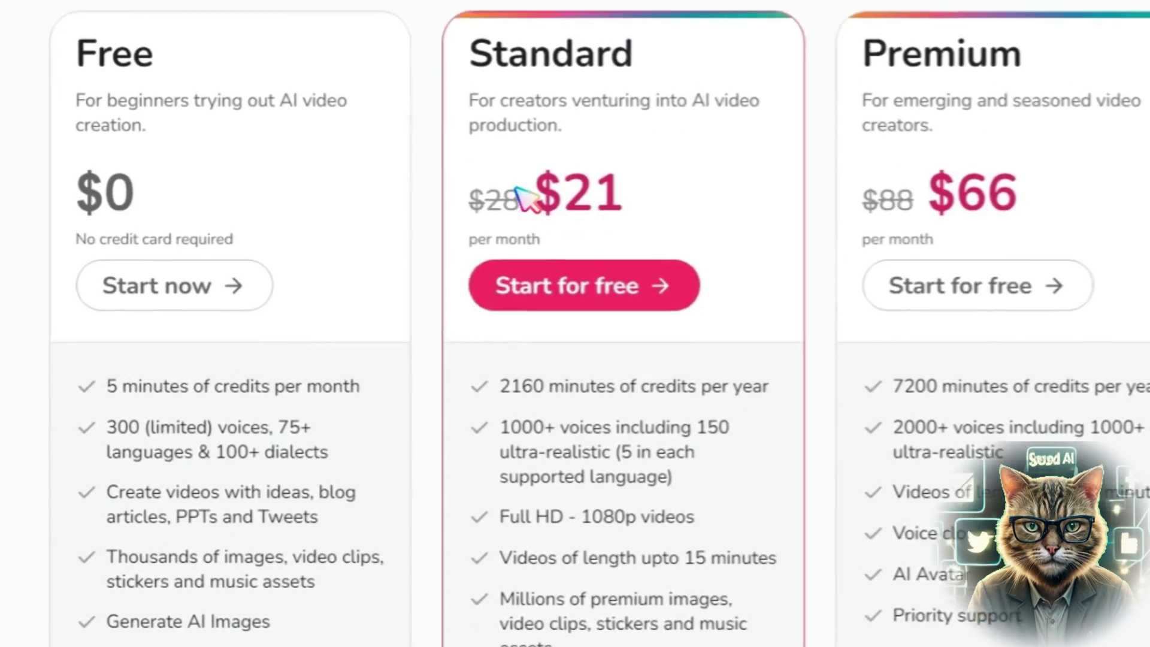
pyautogui.moveTo(75, 57); pyautogui.dragTo(167, 183)
pyautogui.click(162, 150)
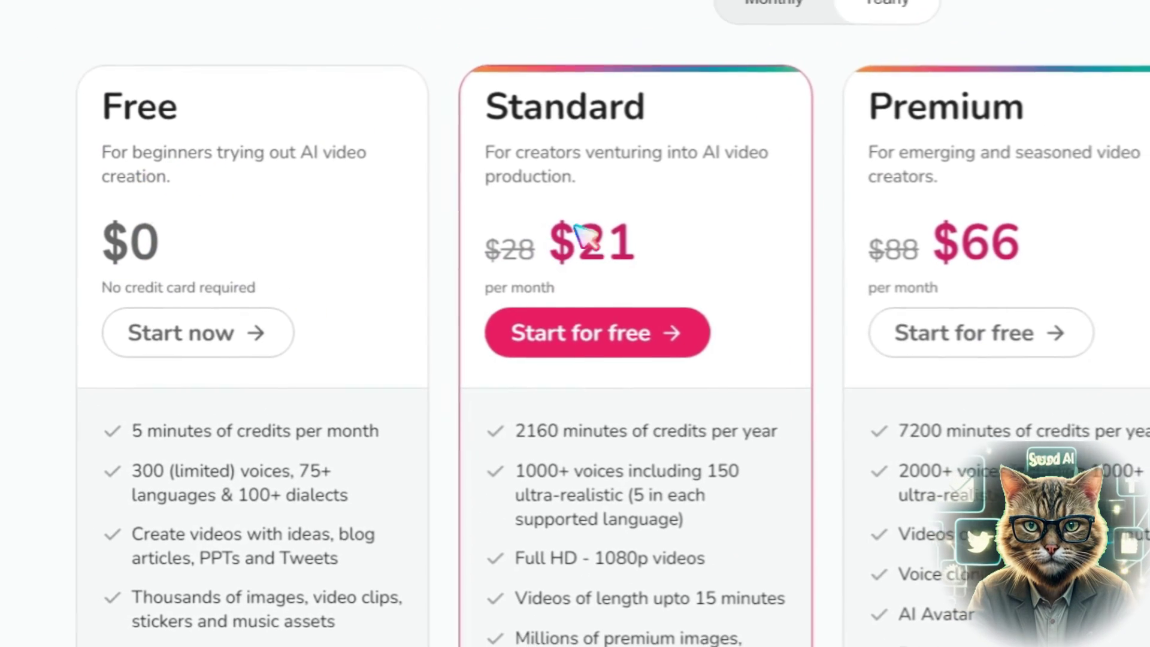
pyautogui.scroll(-2, 797, 333)
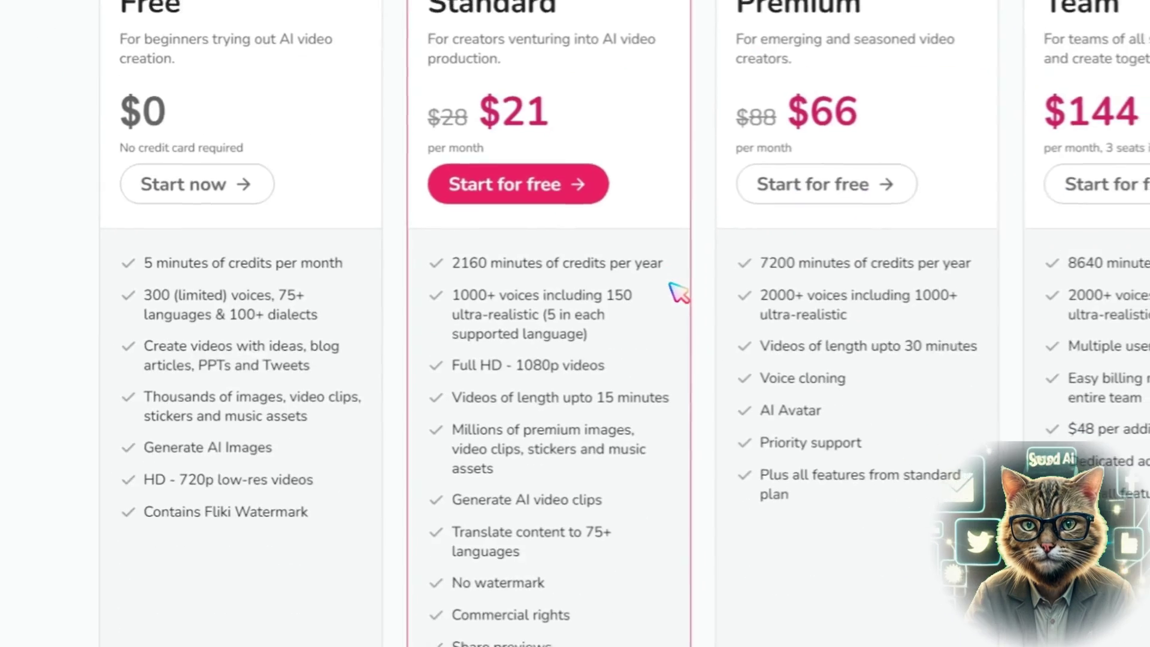
pyautogui.scroll(2, 678, 292)
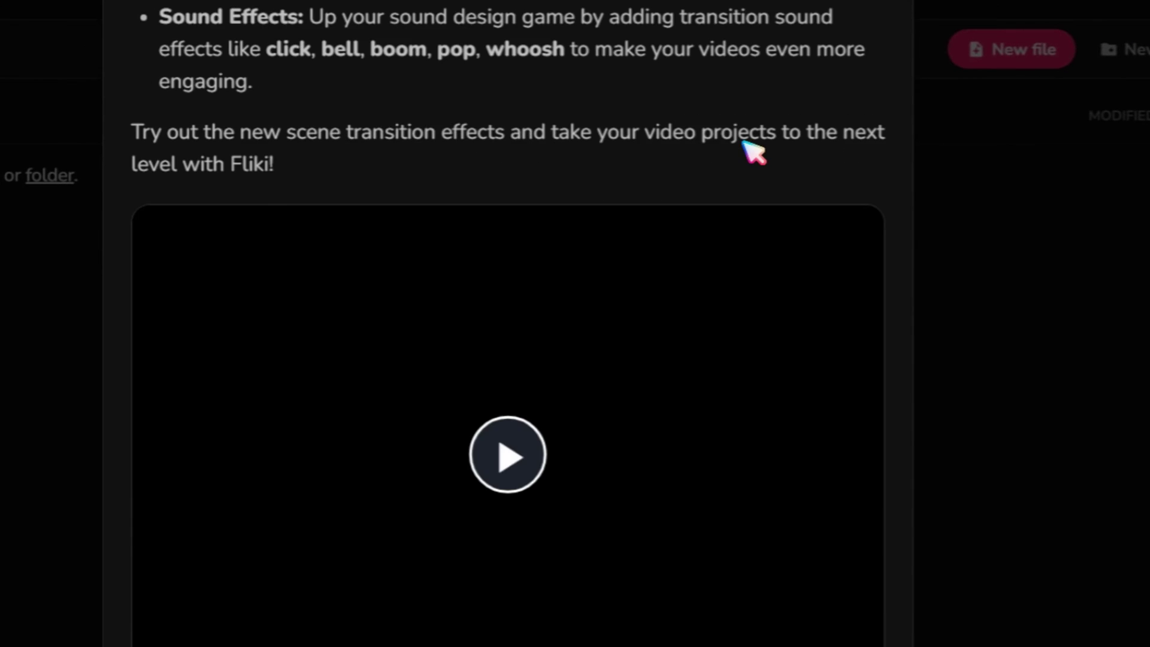
pyautogui.scroll(-10, 754, 153)
# Dismiss the What's new announcement on the Files page
pyautogui.scroll(15, 754, 153)
pyautogui.click(1063, 157)
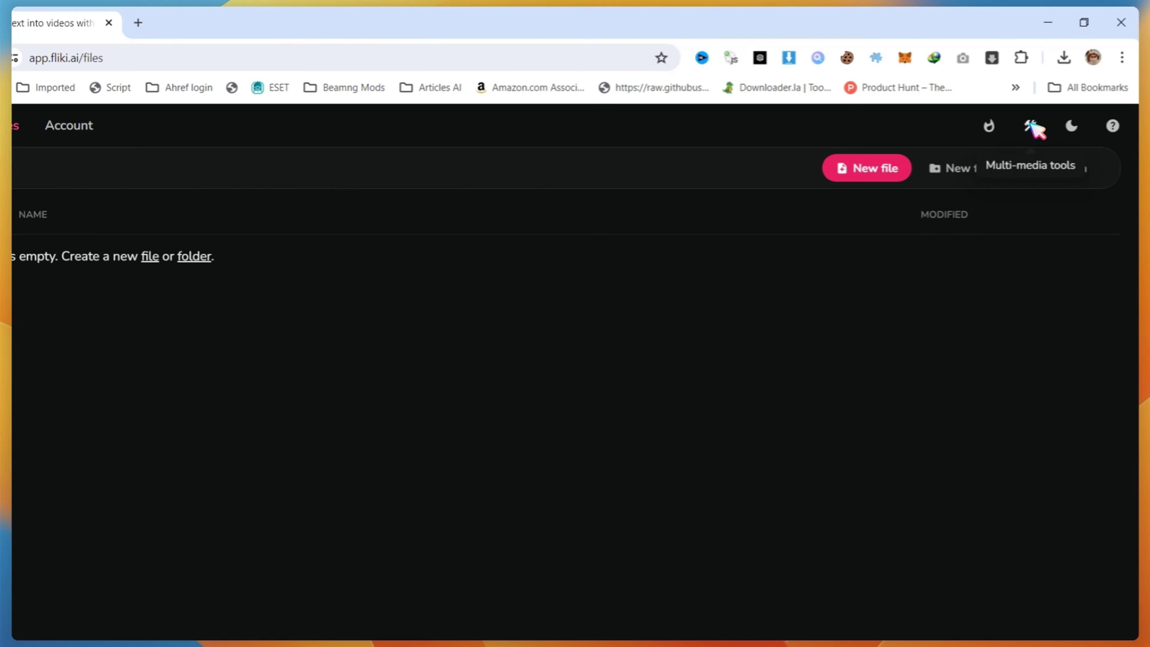
# Browse the Image and Audio tabs of the Multi-media tools, then close them
pyautogui.click(1035, 128)
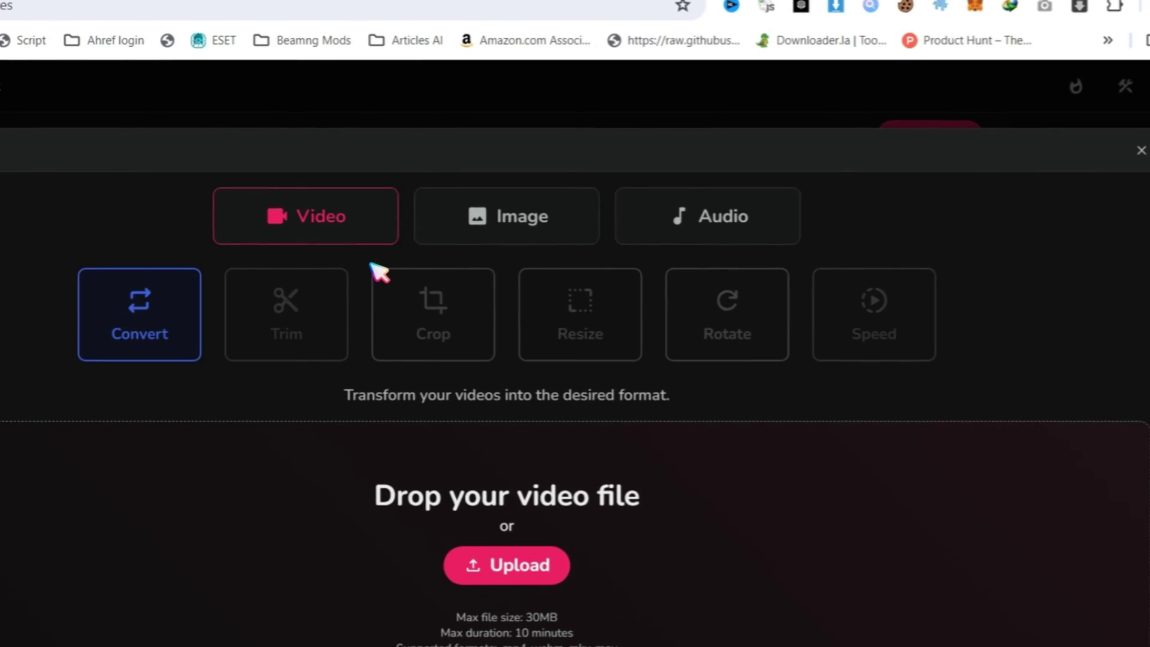
pyautogui.click(581, 231)
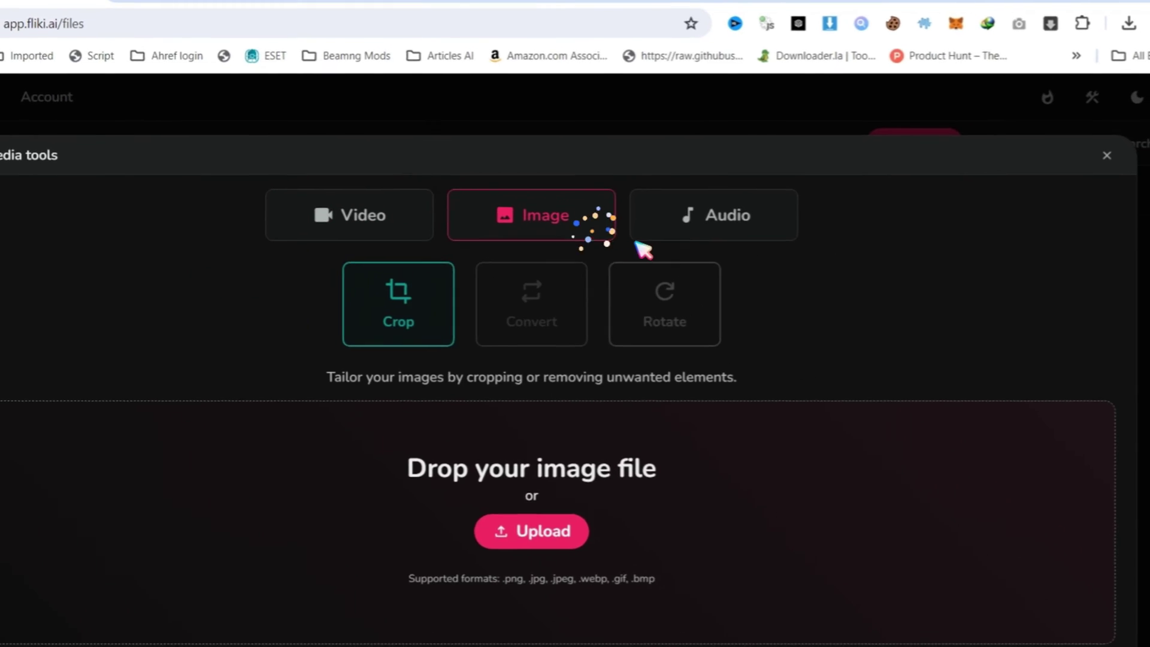
pyautogui.click(734, 235)
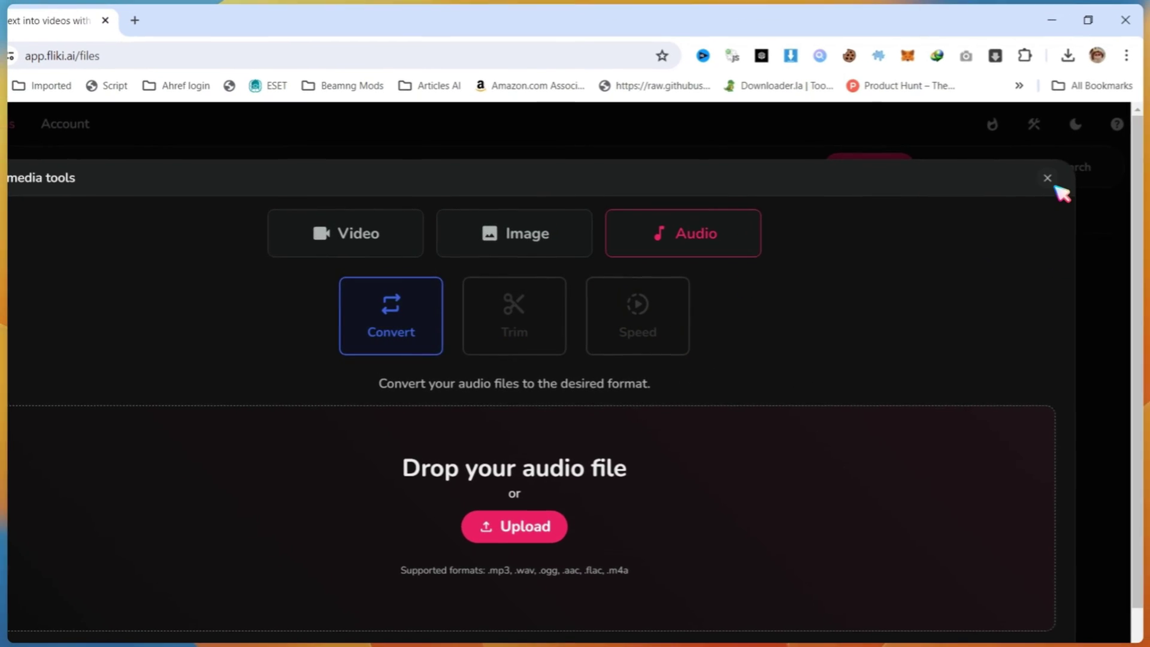
pyautogui.click(1066, 173)
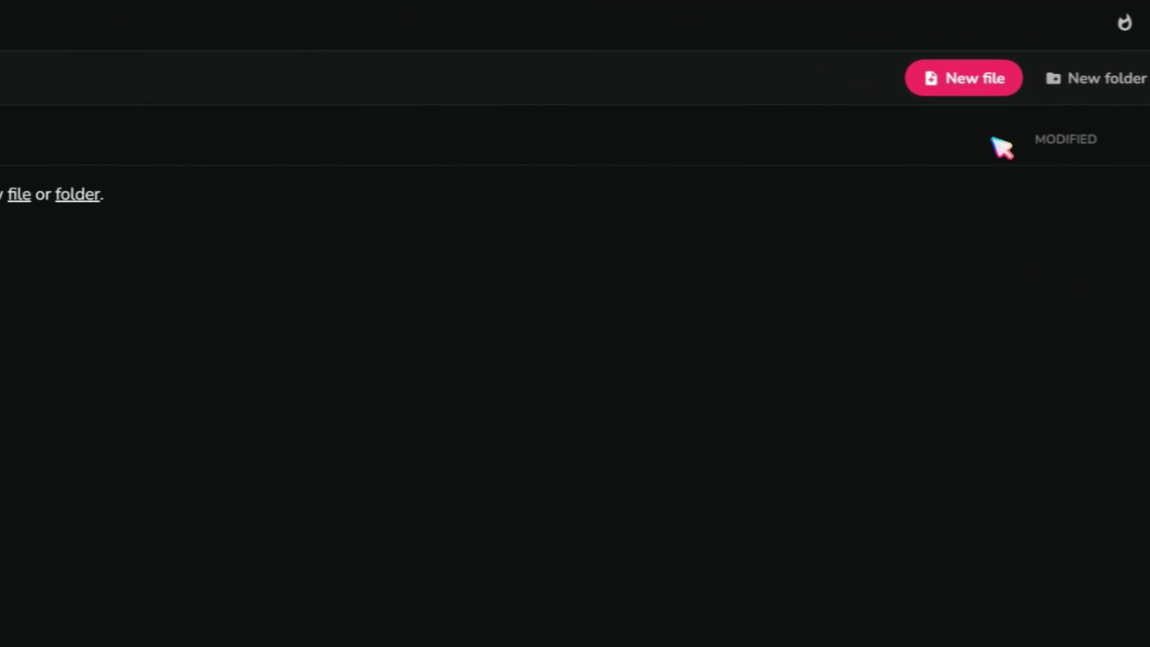
# Start a new Video file named 'My First Video'
pyautogui.click(985, 86)
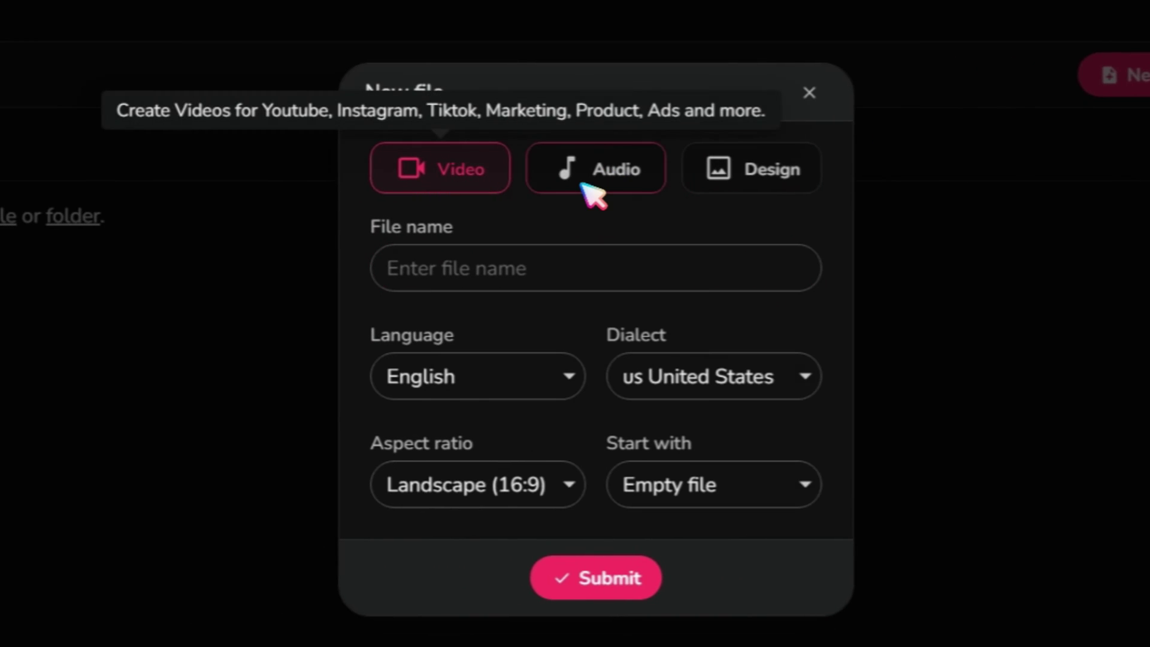
pyautogui.click(590, 186)
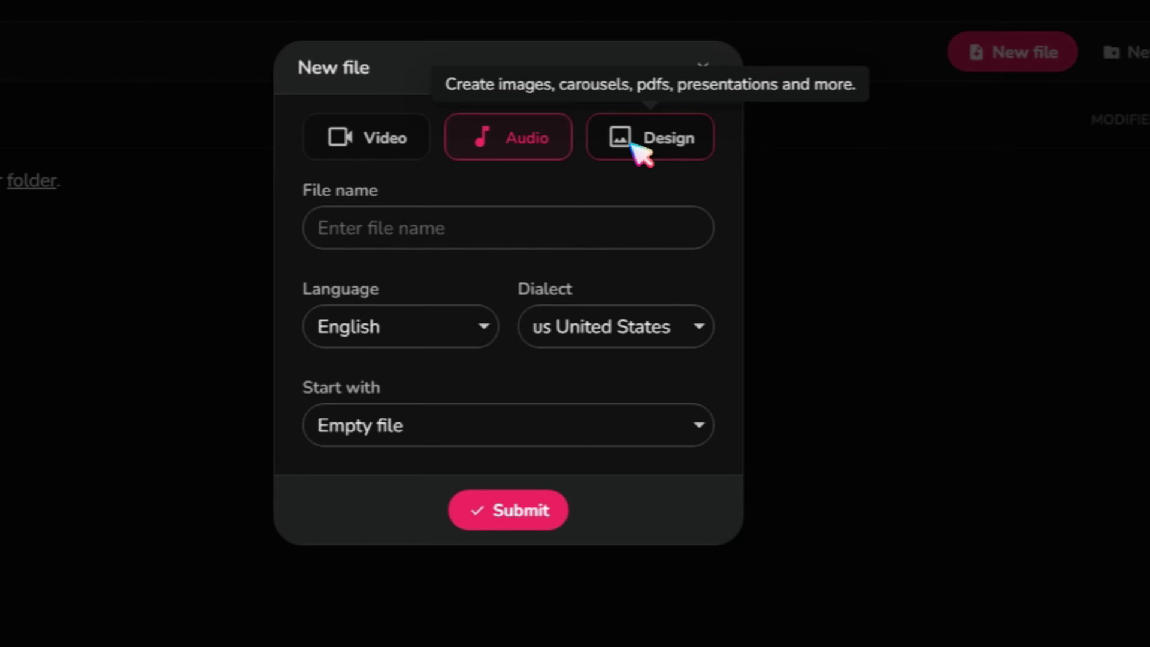
pyautogui.click(398, 157)
pyautogui.click(394, 231)
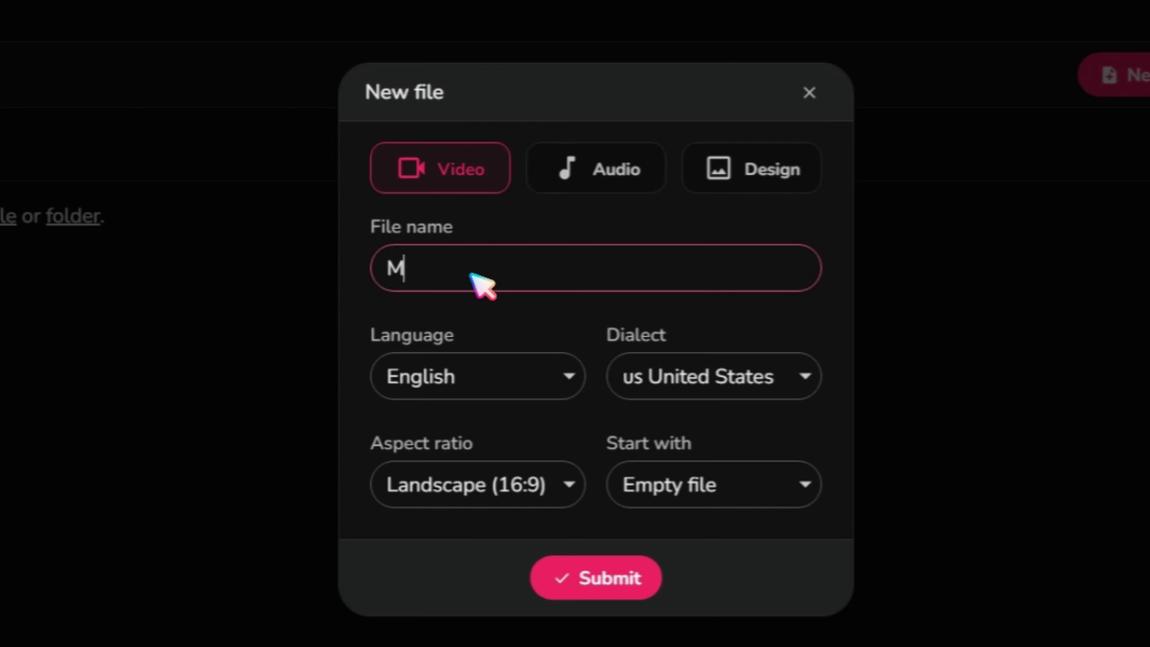
pyautogui.write('My First Video')
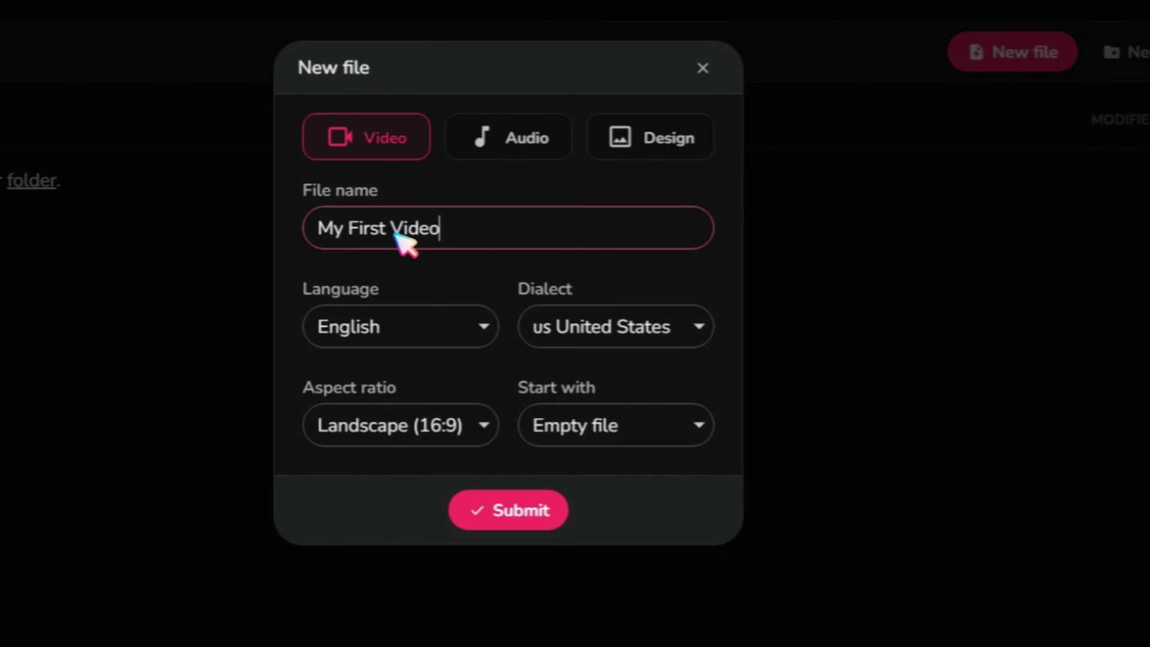
# Keep English, choose Portrait (9:16) and start the video from an Idea (prompt)
pyautogui.click(429, 343)
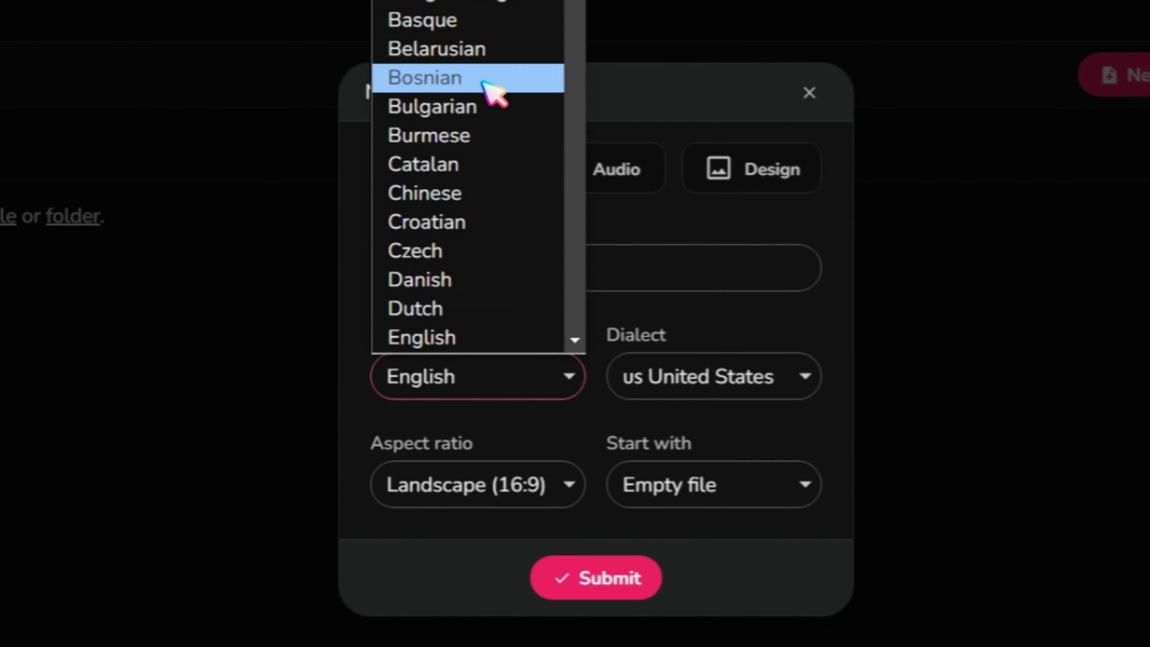
pyautogui.scroll(-8, 419, 260)
pyautogui.scroll(3, 501, 290)
pyautogui.scroll(-10, 475, 235)
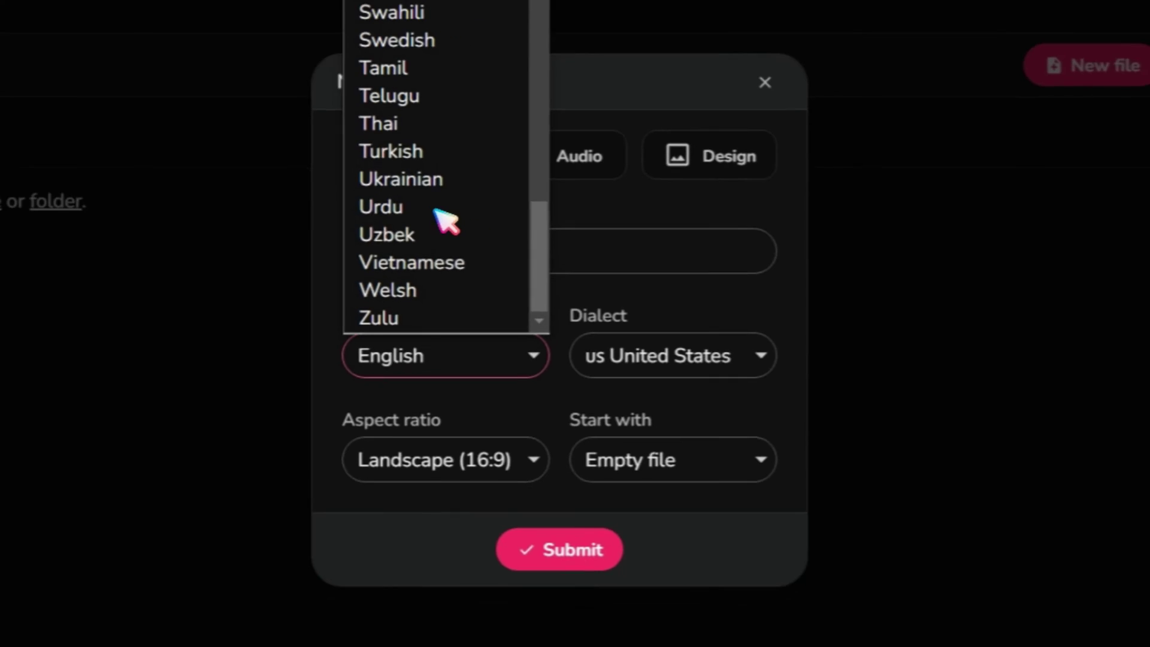
pyautogui.click(488, 410)
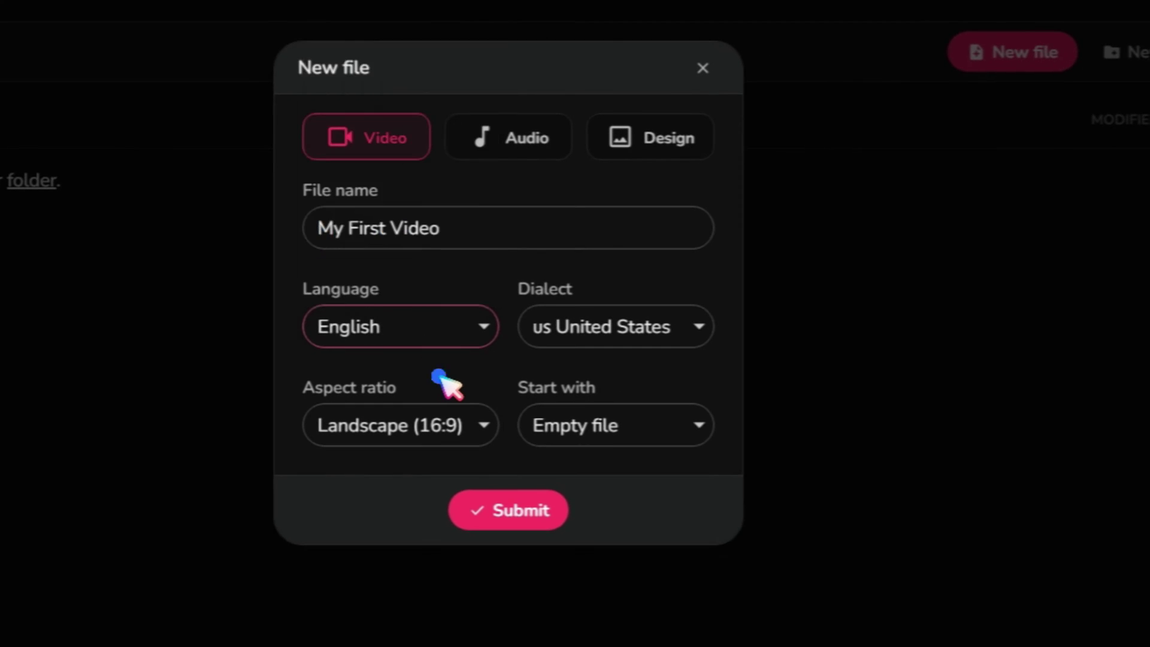
pyautogui.click(431, 426)
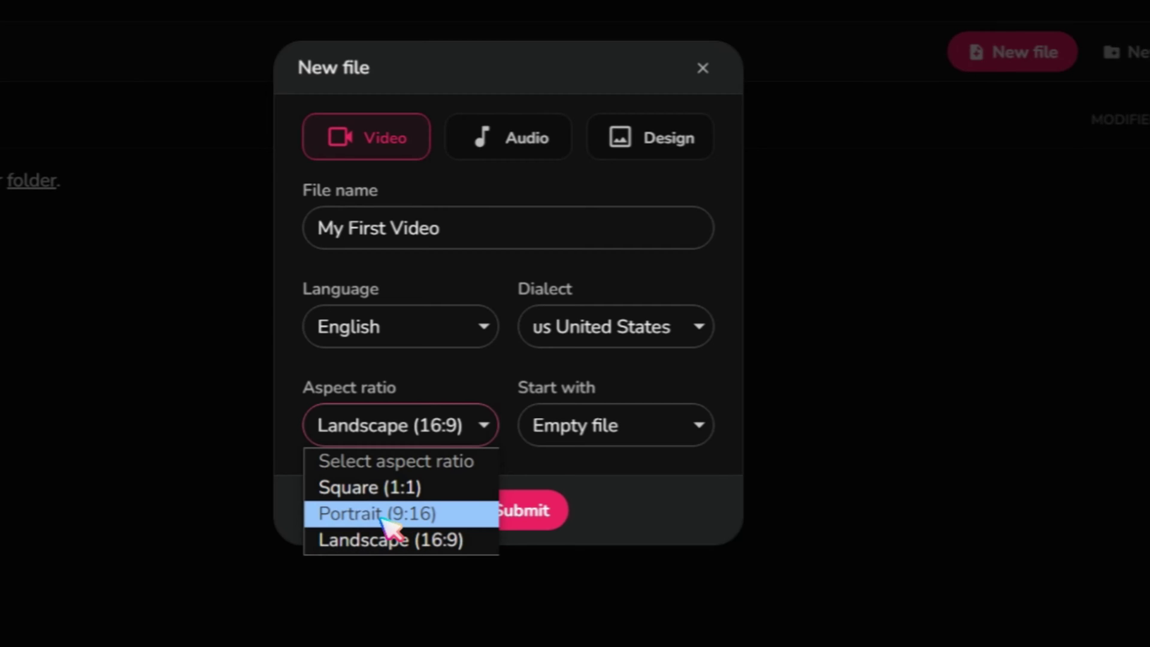
pyautogui.click(378, 515)
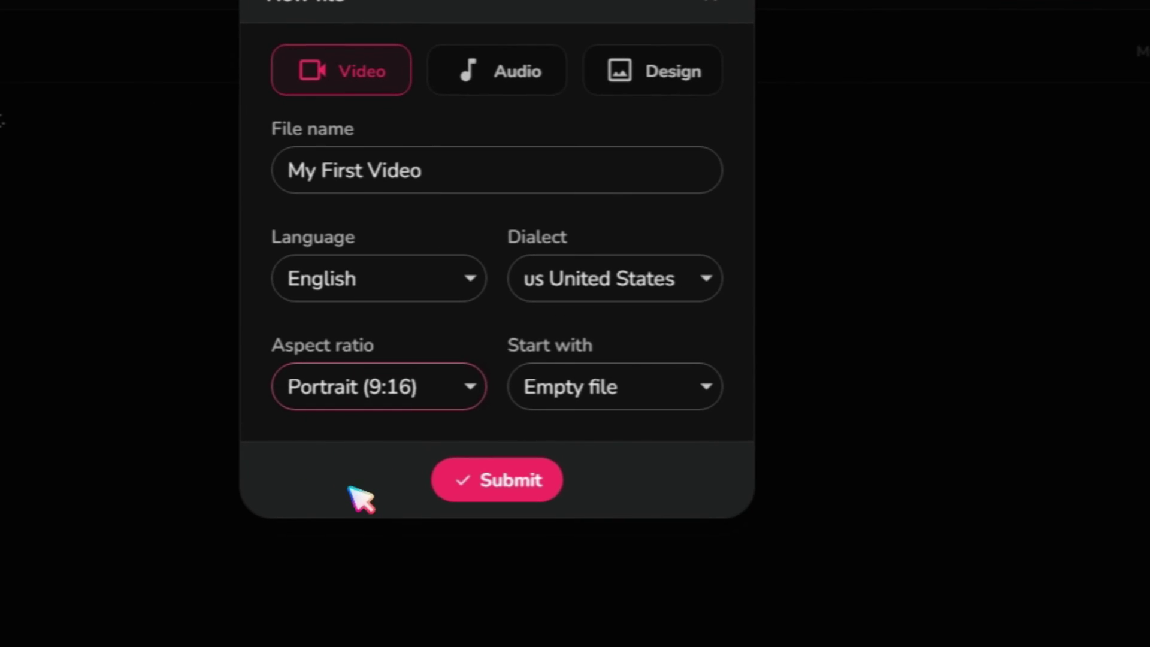
pyautogui.click(683, 399)
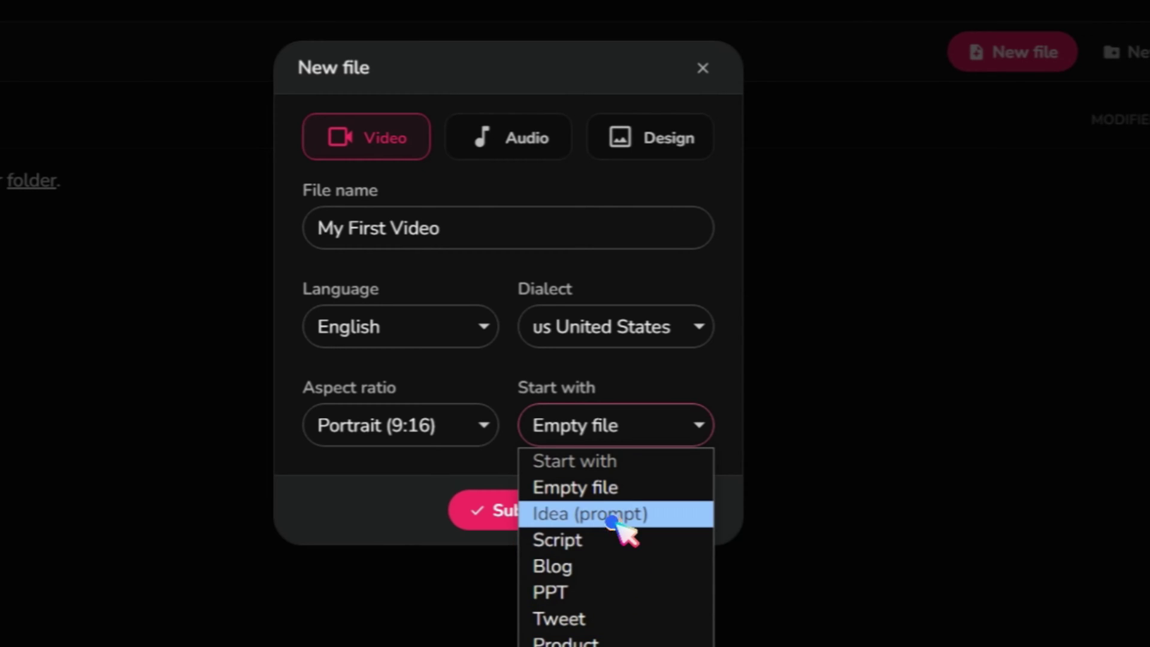
pyautogui.click(611, 517)
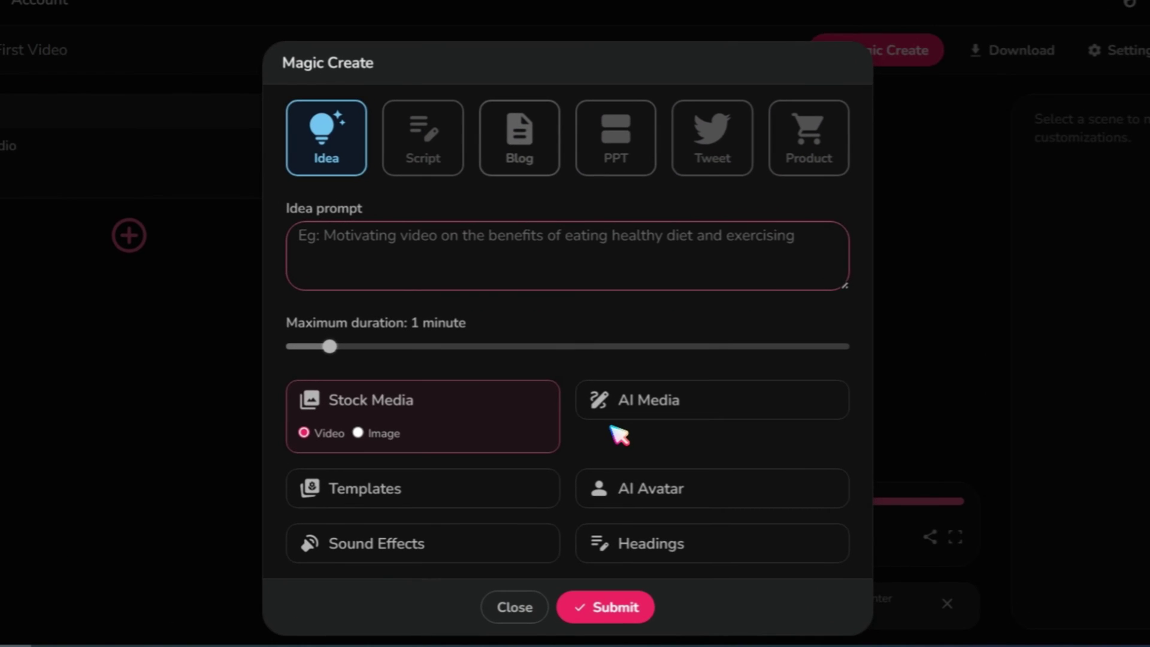
# Skip Magic Create and save project settings with a 0.2-second scene gap and transitions enabled
pyautogui.scroll(-1, 557, 495)
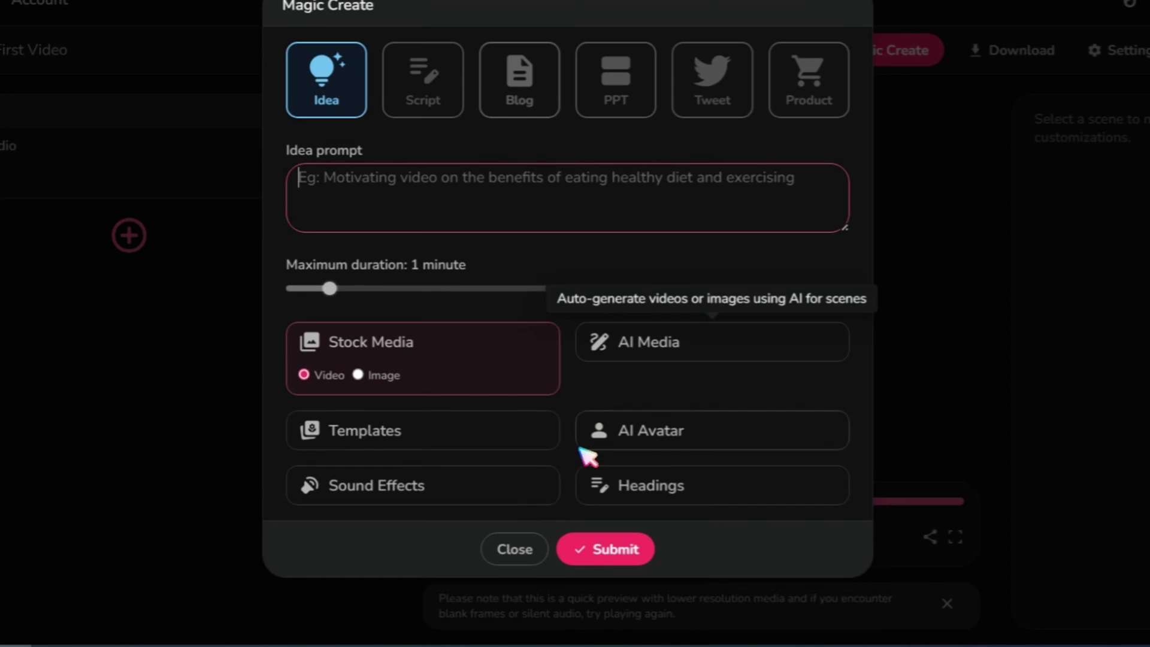
pyautogui.click(515, 549)
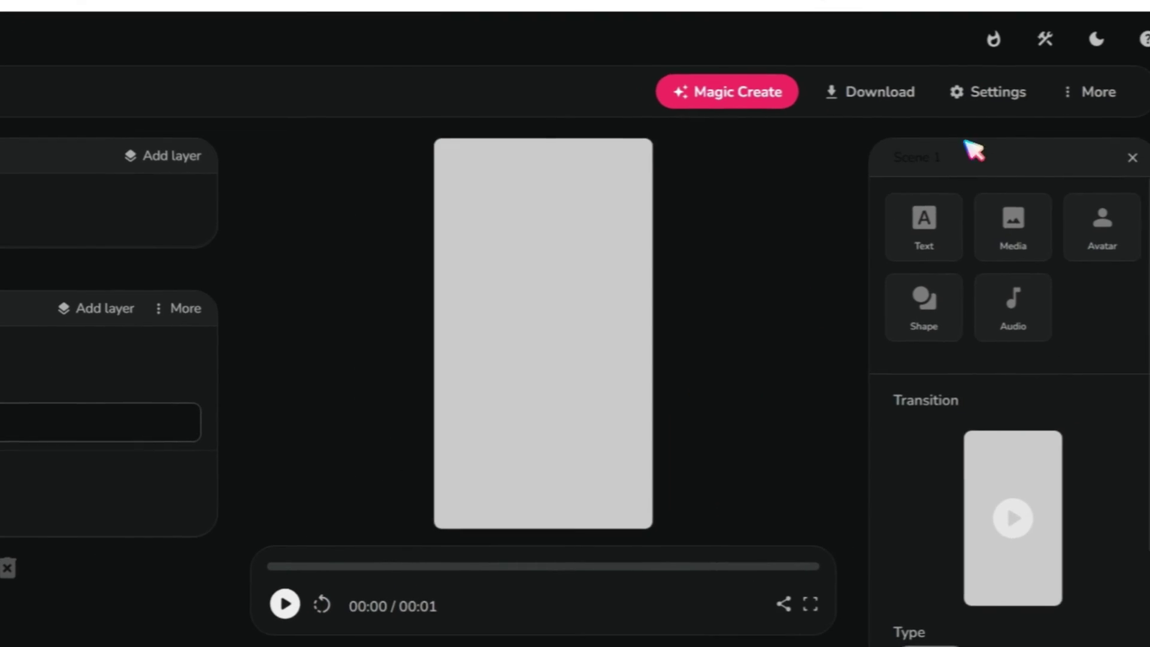
pyautogui.click(992, 92)
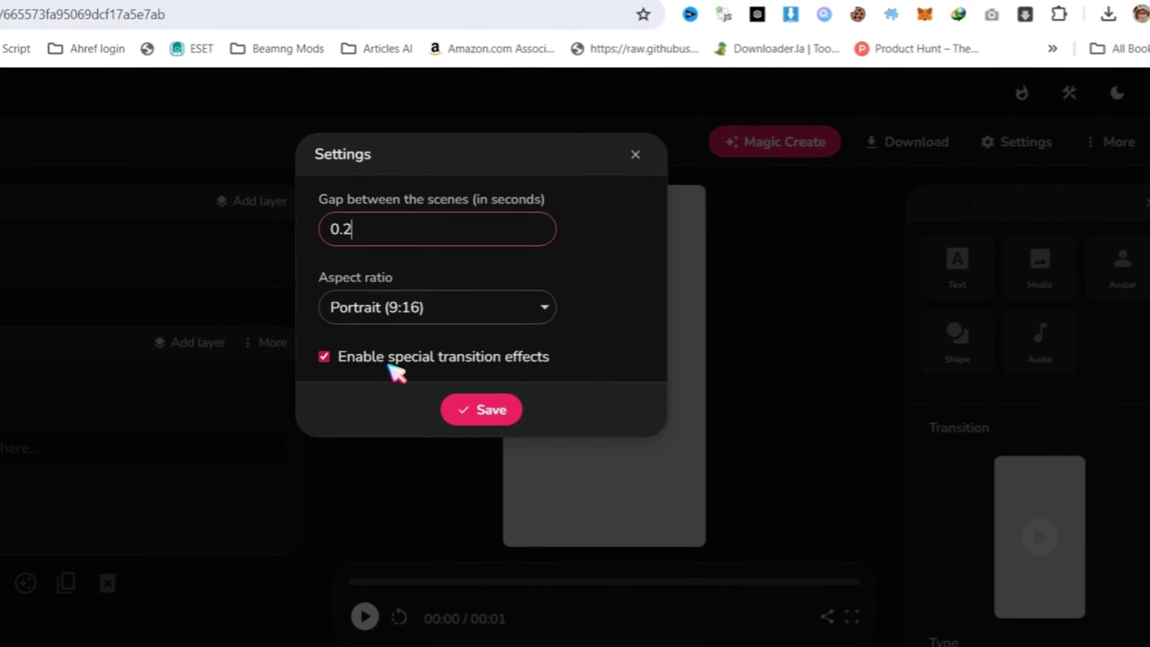
pyautogui.click(501, 412)
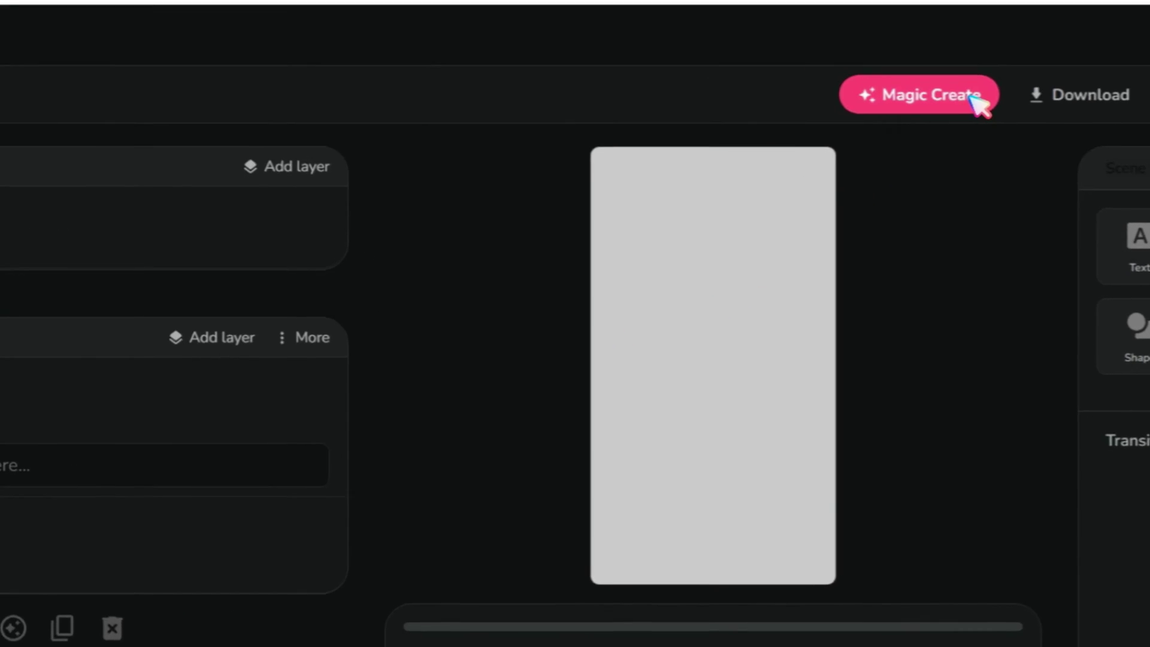
# Reopen Magic Create, preview the Script, Blog, PPT, Tweet and Product sources, then return to Idea
pyautogui.click(972, 96)
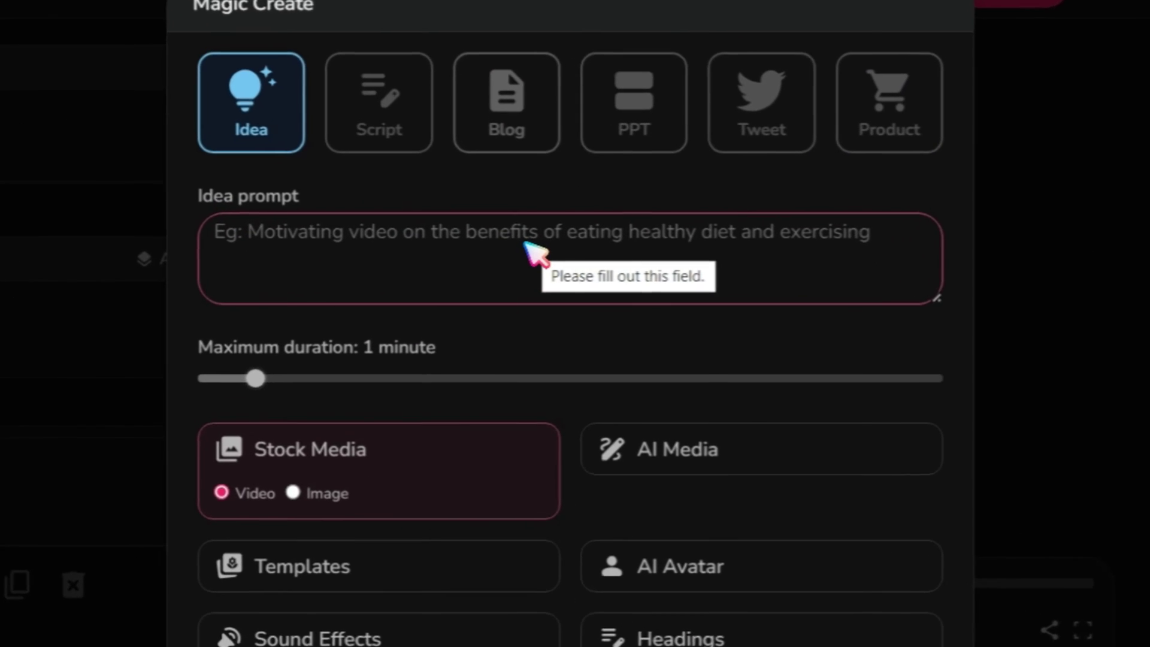
pyautogui.click(374, 134)
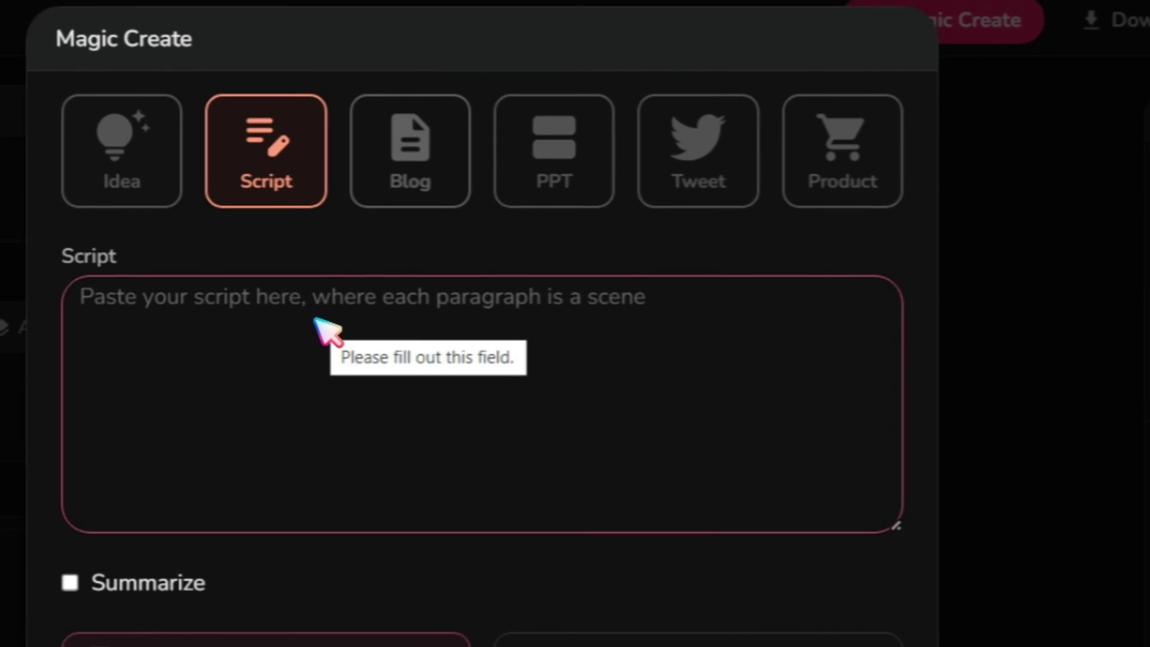
pyautogui.click(419, 198)
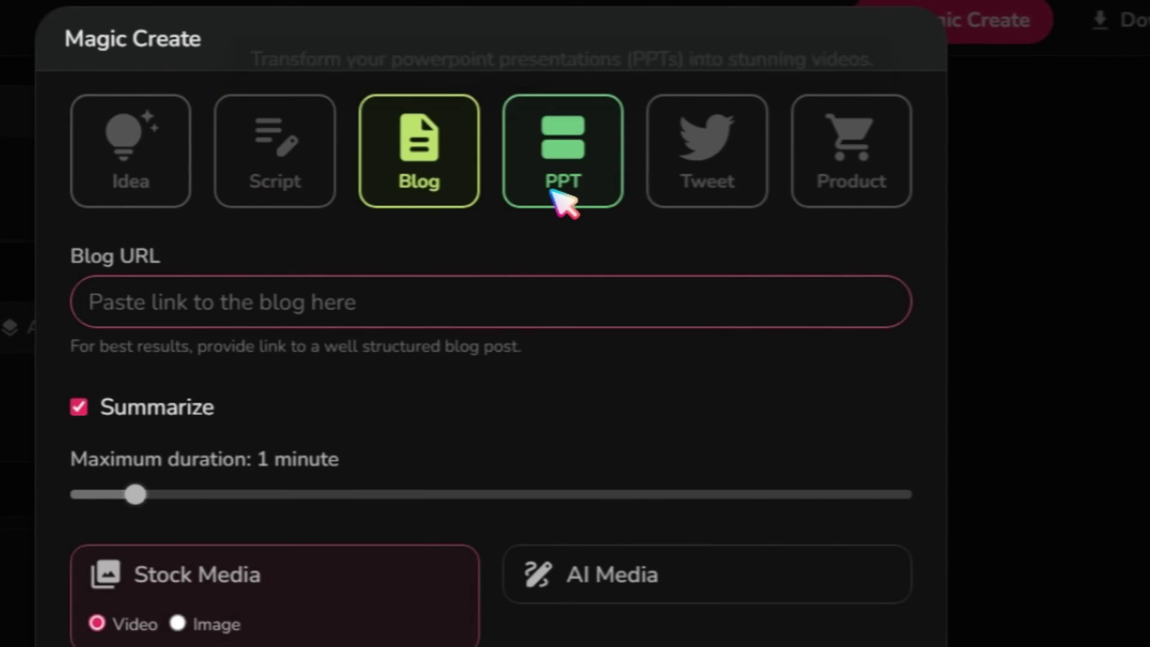
pyautogui.click(555, 190)
pyautogui.click(754, 190)
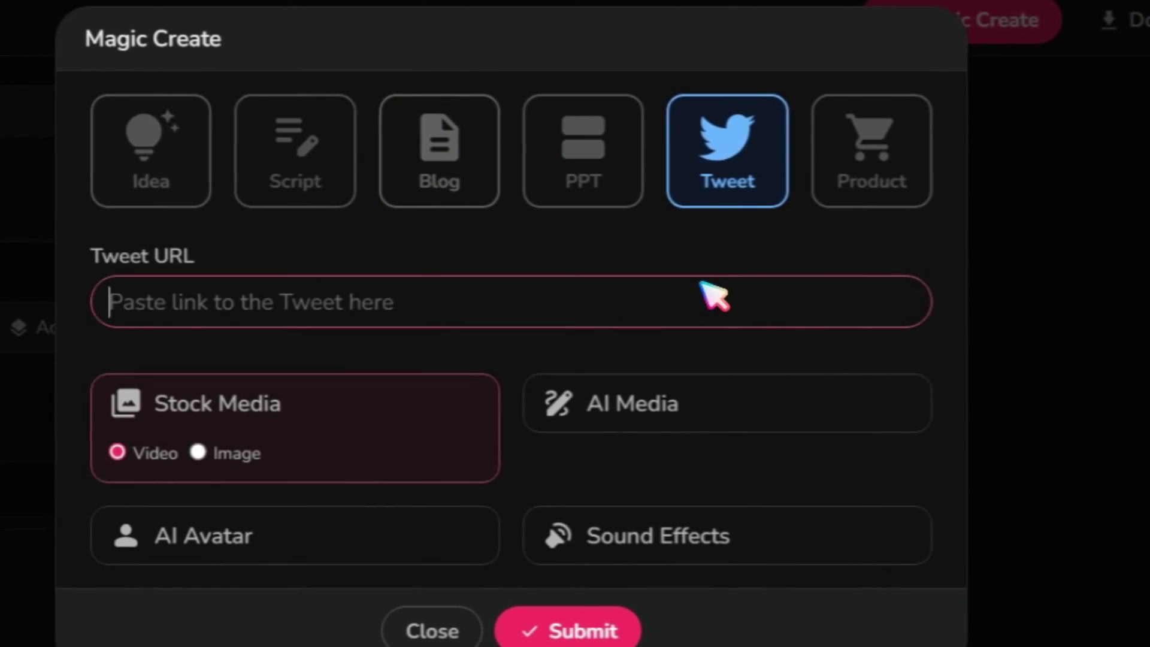
pyautogui.click(839, 186)
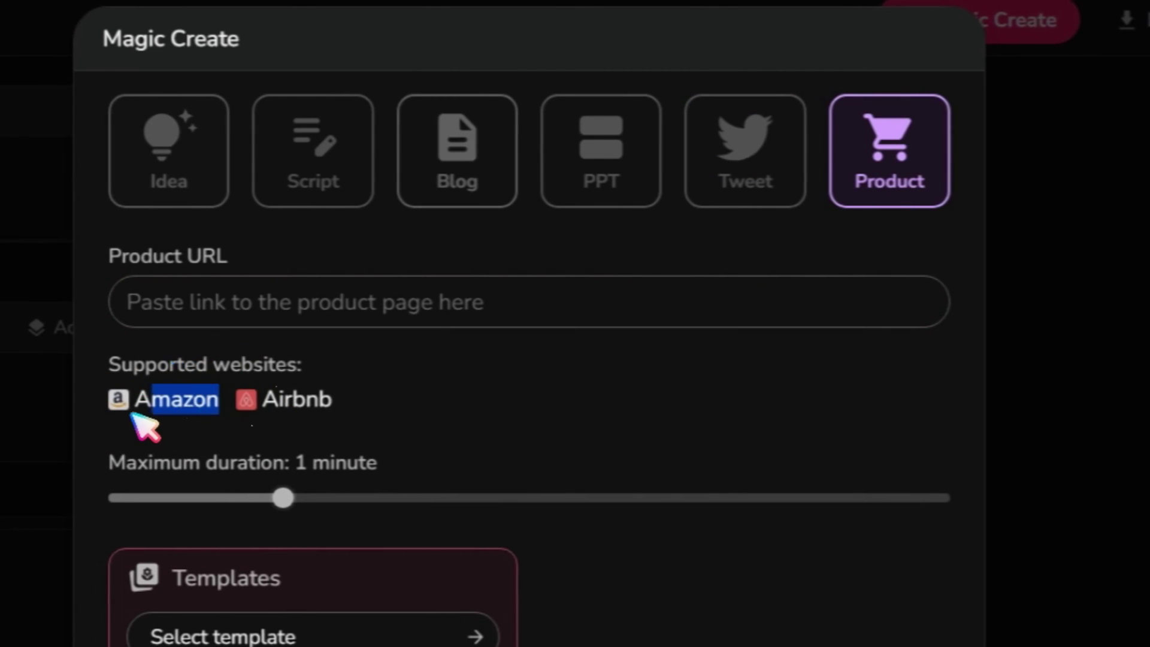
pyautogui.click(174, 171)
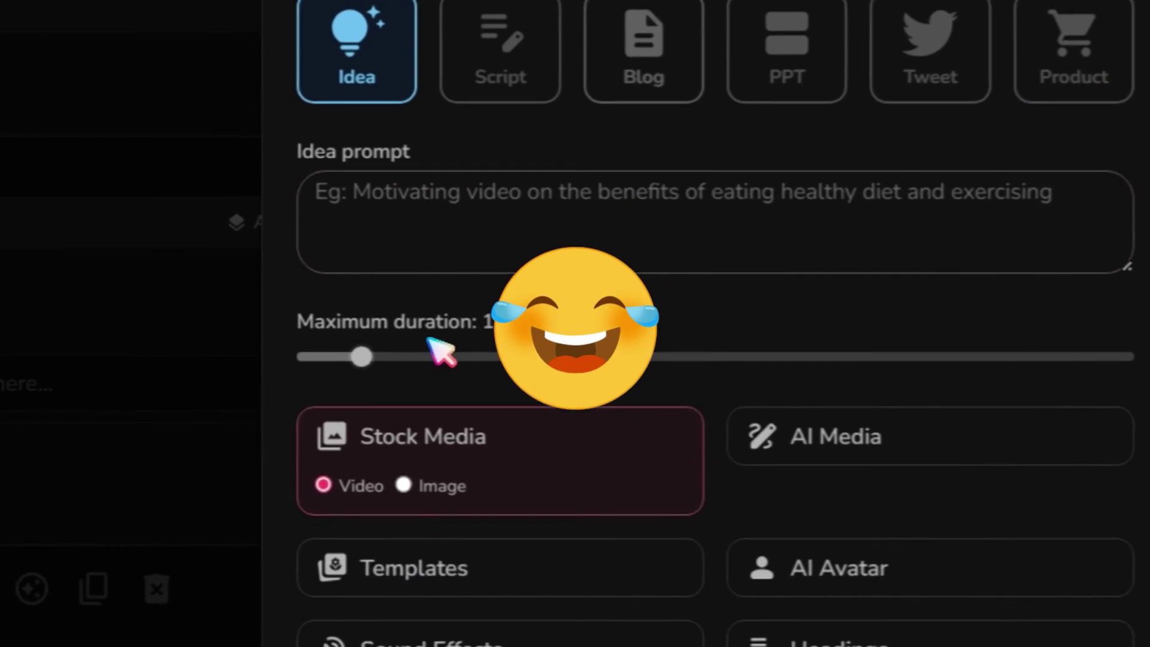
# Enter the prompt 'motivating video on the befits of eating watermelon', leaving maximum duration at 1 minute
pyautogui.click(193, 296)
pyautogui.write('motivating video on the befits of eating watermelon')
pyautogui.rightClick(591, 298)
pyautogui.click(871, 321)
pyautogui.moveTo(871, 320); pyautogui.dragTo(328, 318)
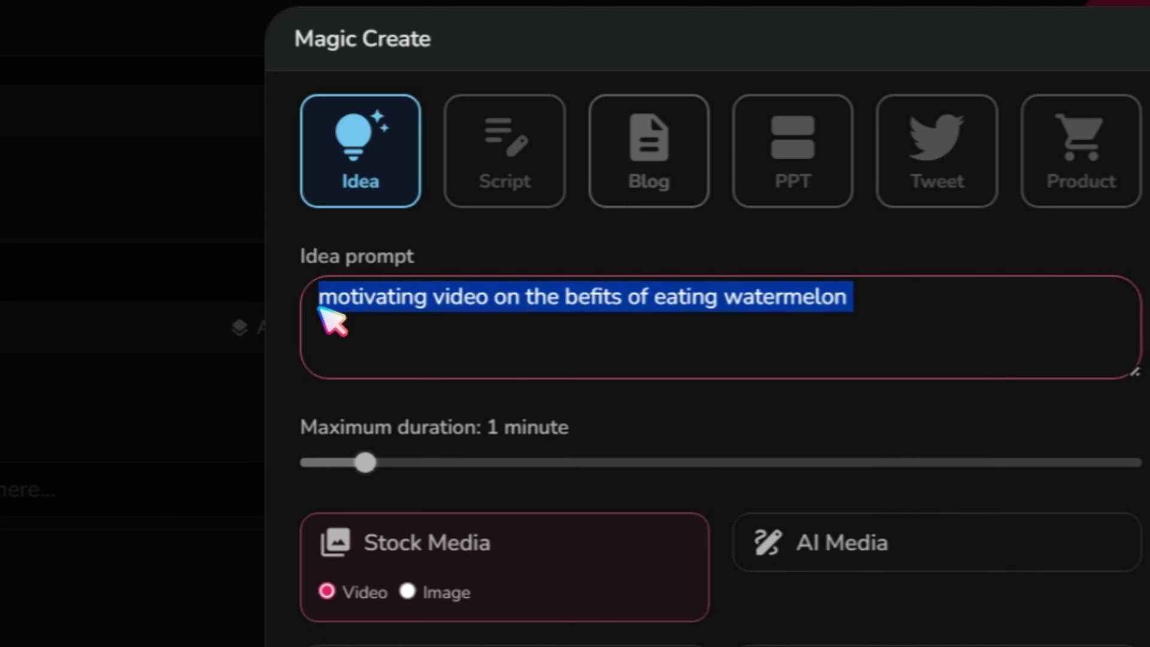
pyautogui.click(362, 324)
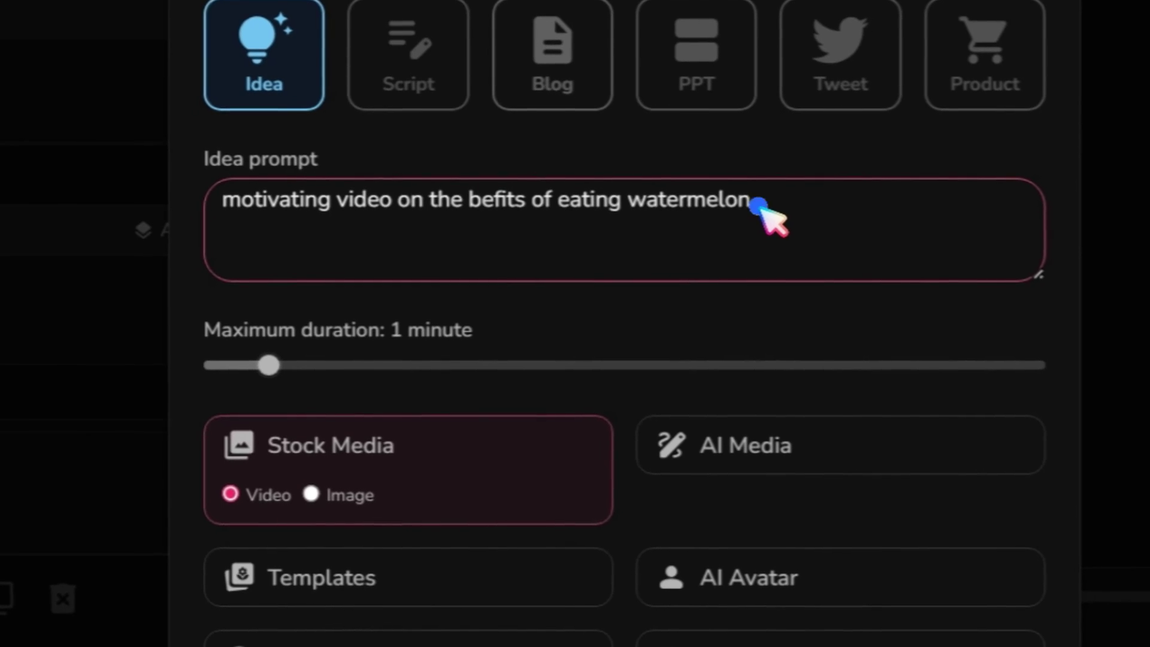
pyautogui.moveTo(855, 303); pyautogui.dragTo(355, 296)
pyautogui.click(315, 210)
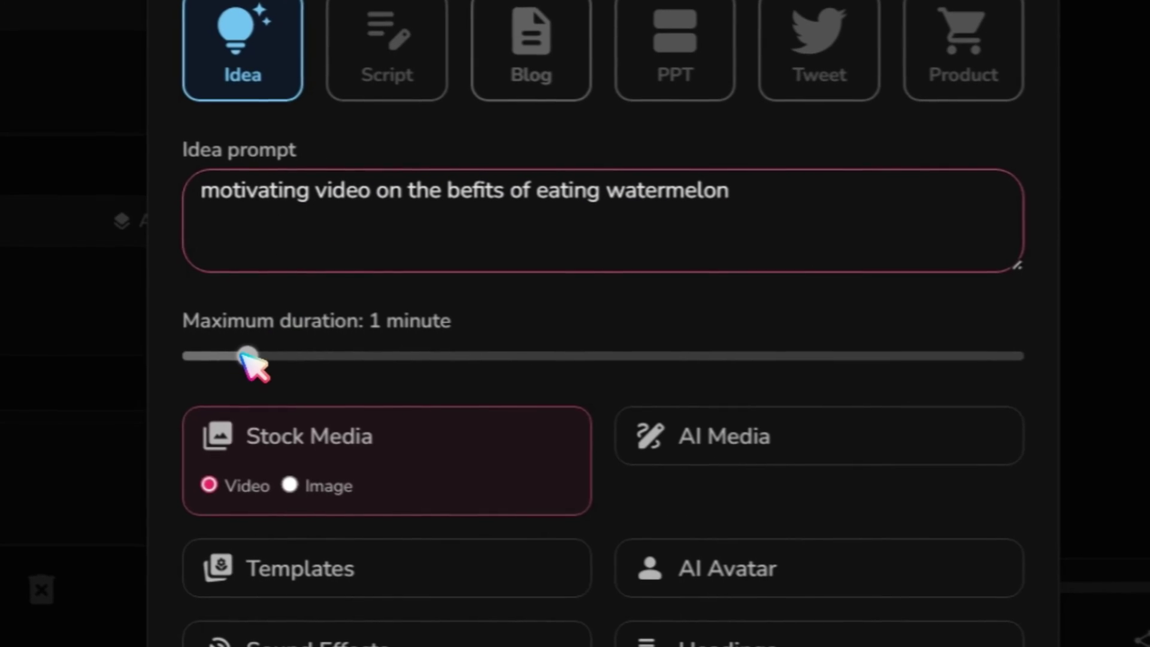
pyautogui.moveTo(249, 358)
pyautogui.mouseDown()
pyautogui.moveTo(1026, 361)
pyautogui.moveTo(531, 362)
pyautogui.moveTo(516, 347)
pyautogui.moveTo(344, 352)
pyautogui.moveTo(253, 338)
pyautogui.mouseUp()
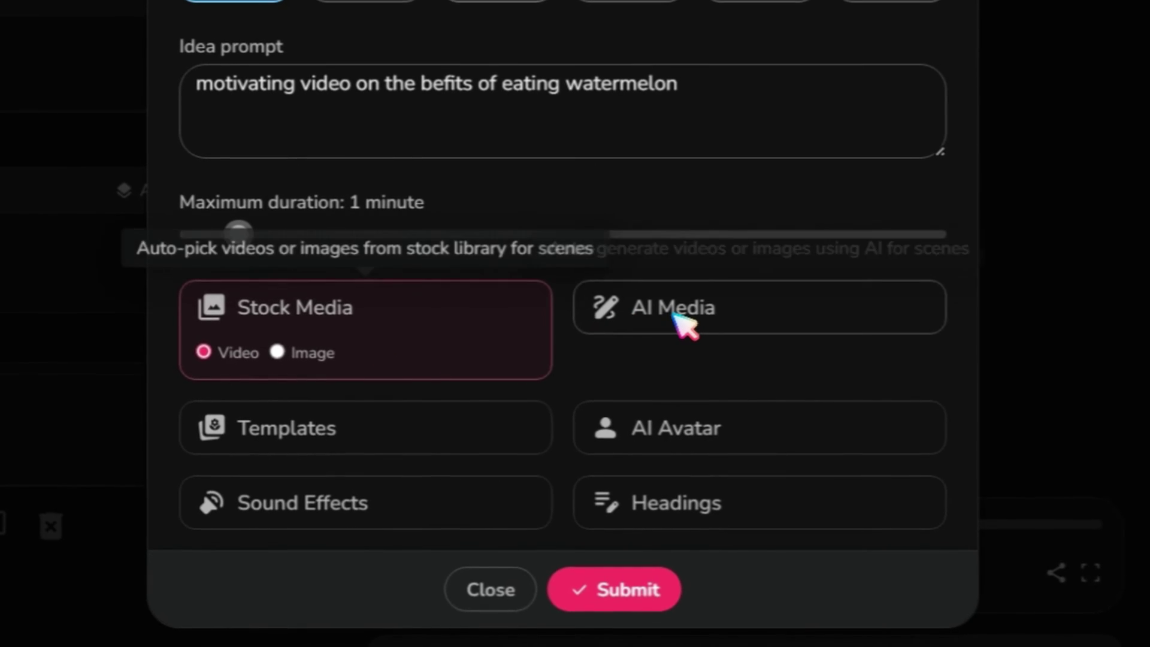
pyautogui.click(605, 258)
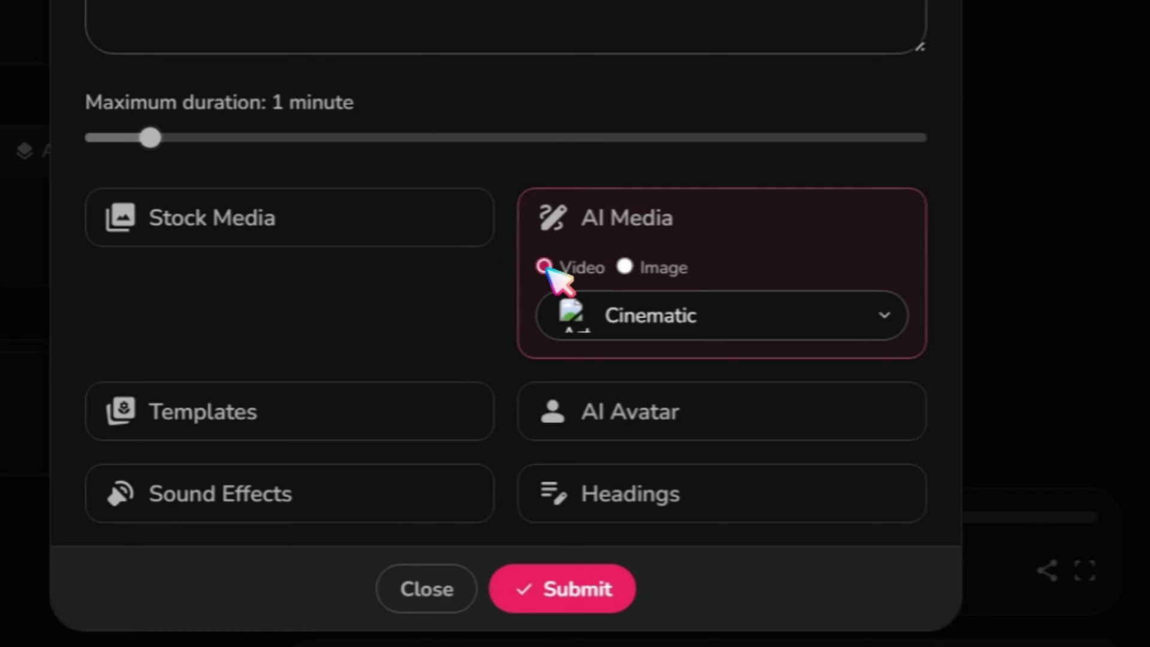
pyautogui.click(636, 317)
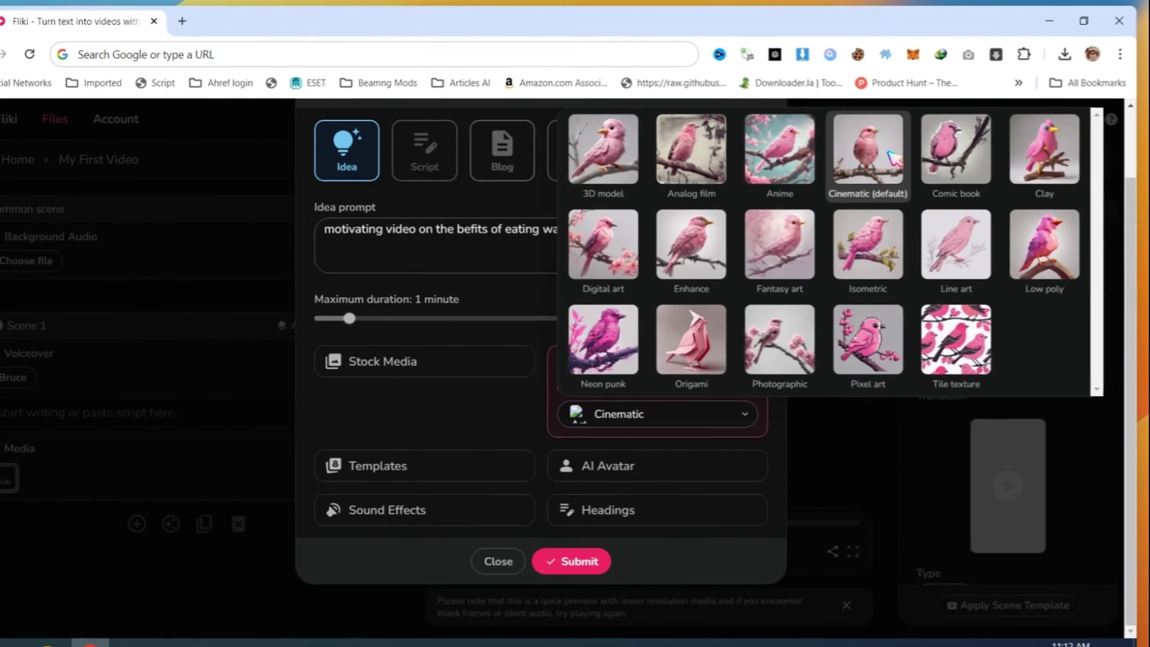
pyautogui.click(806, 179)
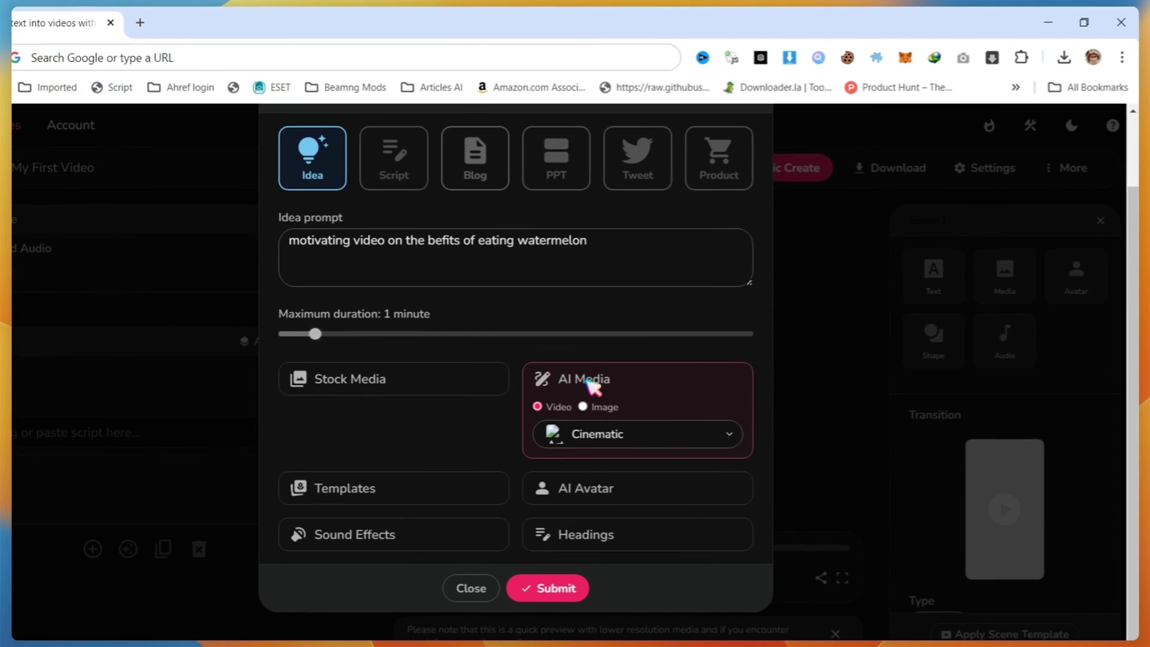
pyautogui.click(443, 395)
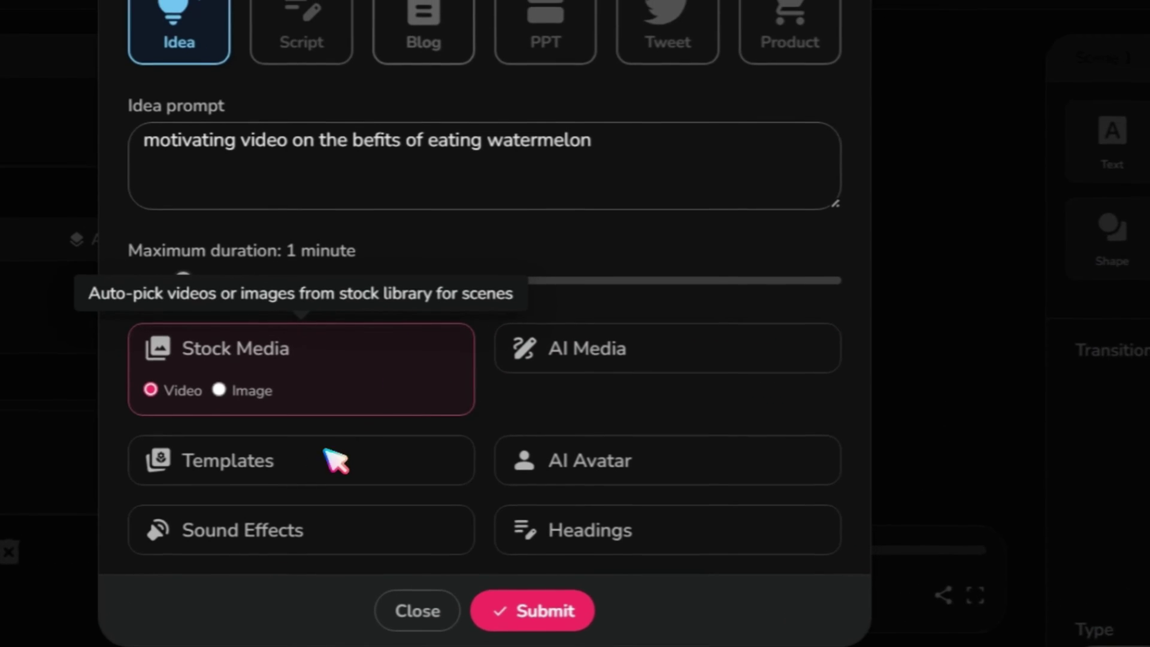
# Turn on Templates and browse the template grid, closing it without picking one
pyautogui.click(303, 470)
pyautogui.click(298, 502)
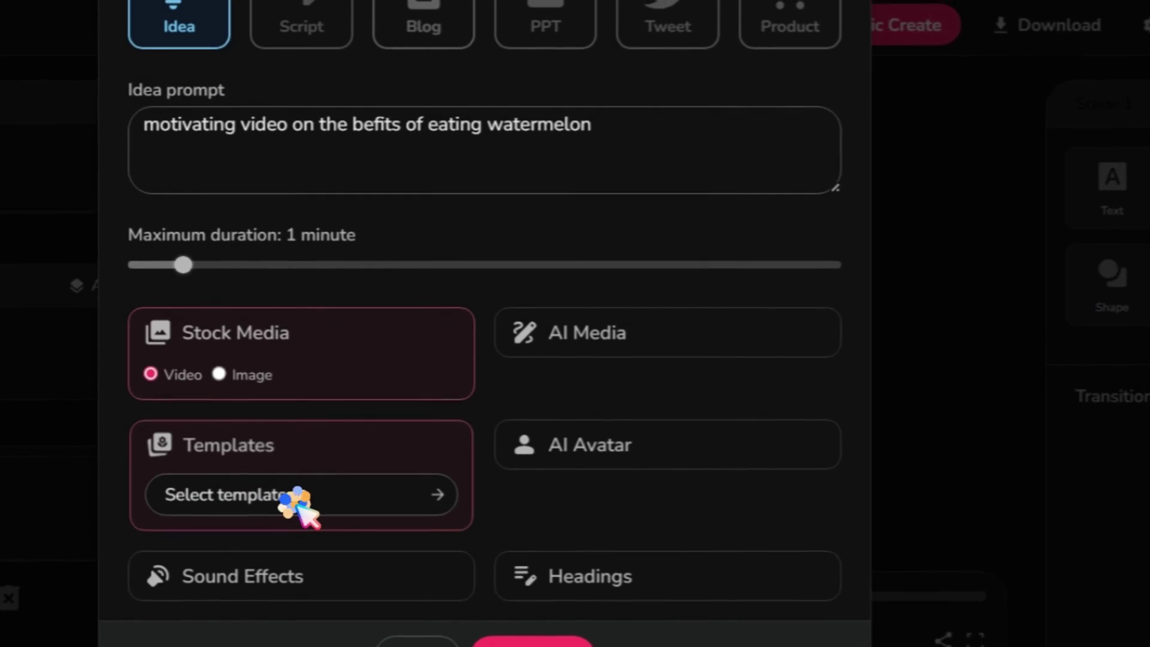
pyautogui.scroll(-10, 419, 380)
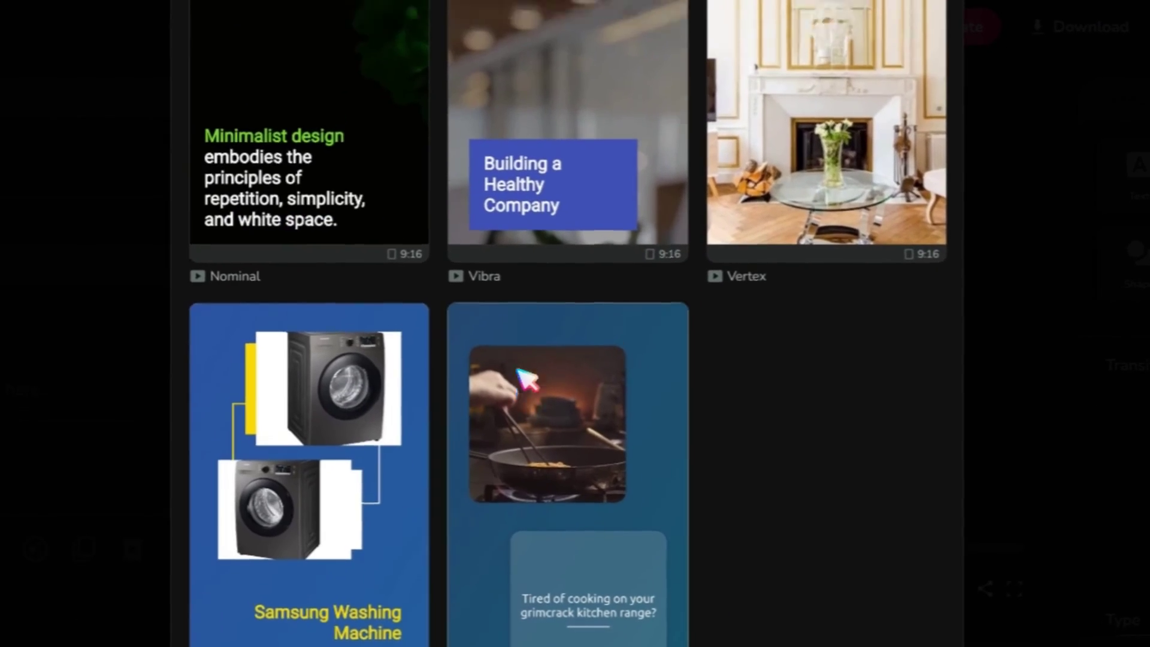
pyautogui.scroll(8, 527, 379)
pyautogui.scroll(-8, 527, 379)
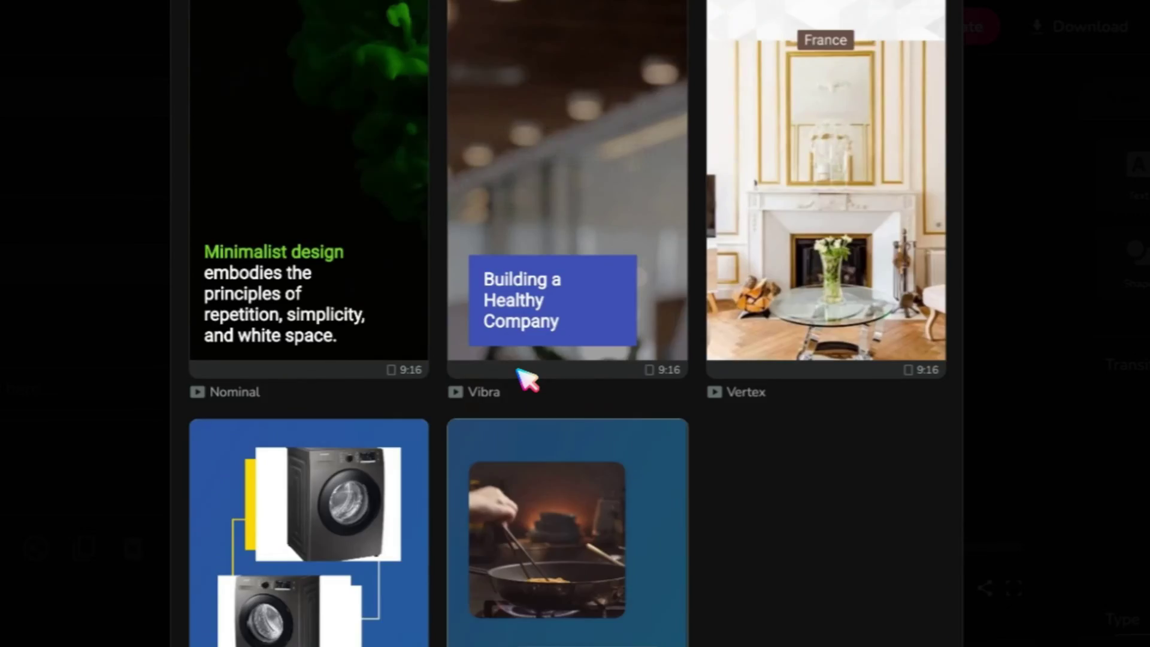
pyautogui.scroll(8, 528, 379)
pyautogui.click(934, 48)
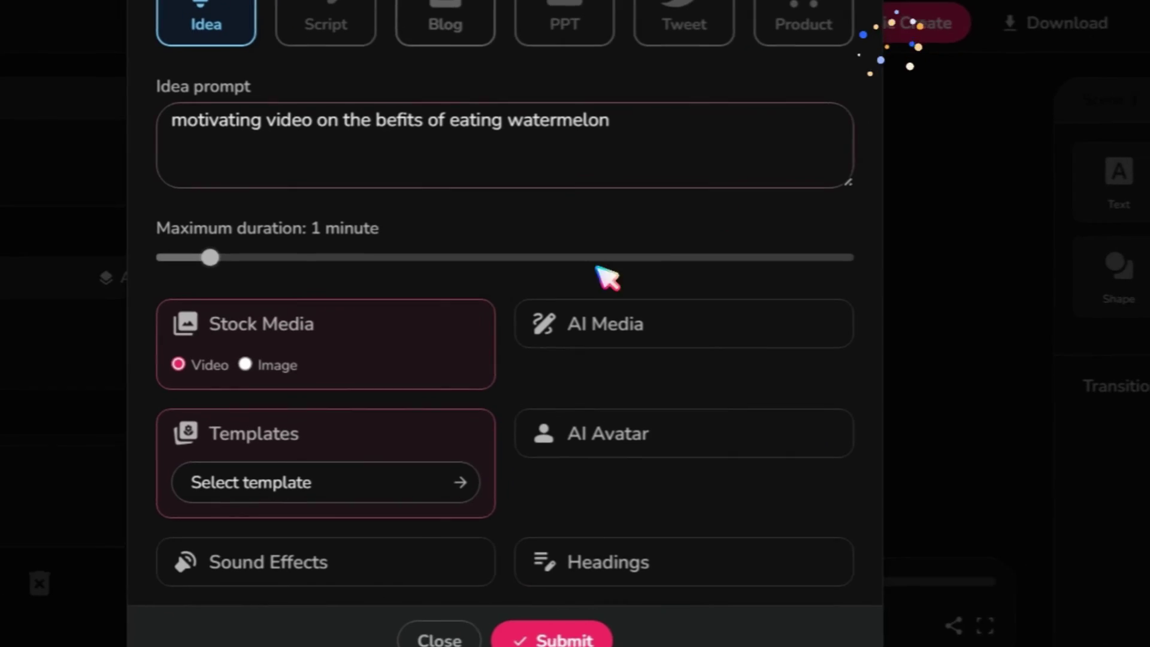
# Enable the AI avatar, choose male avatar Darren in the dark polo, and generate the video
pyautogui.click(617, 423)
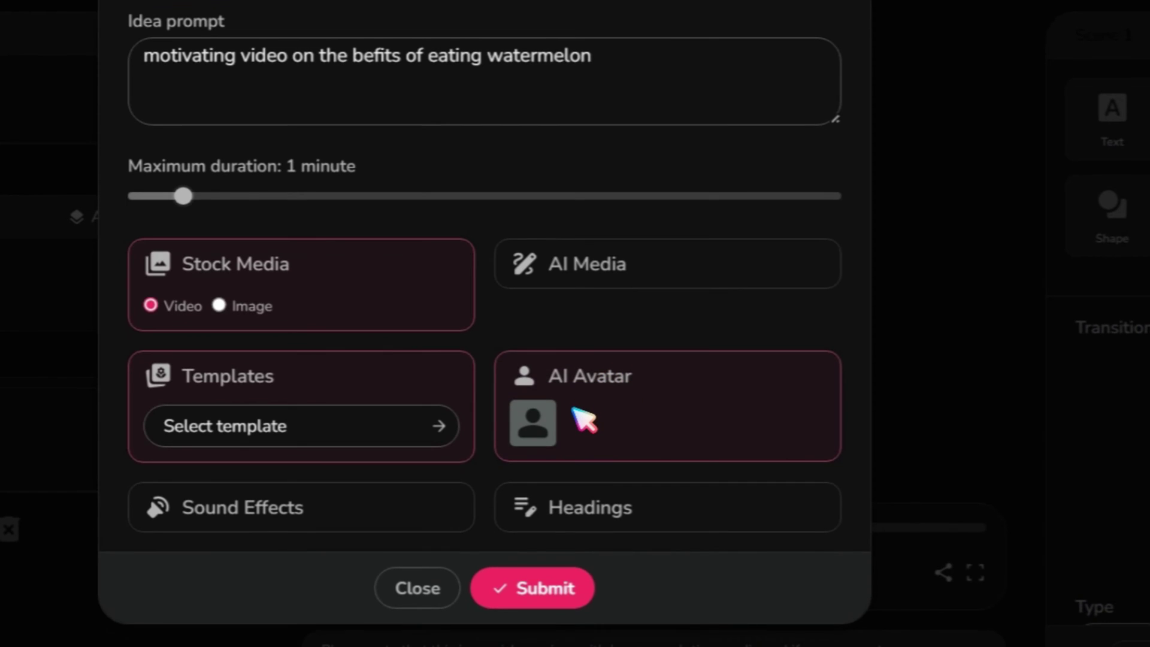
pyautogui.click(530, 421)
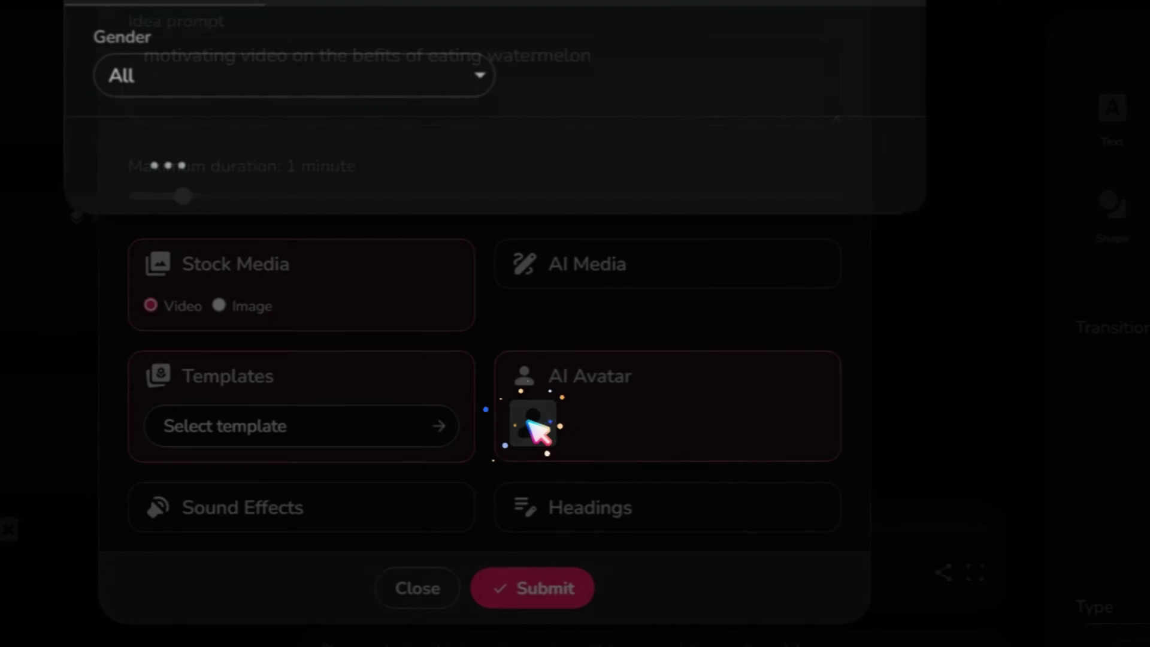
pyautogui.scroll(-15, 522, 323)
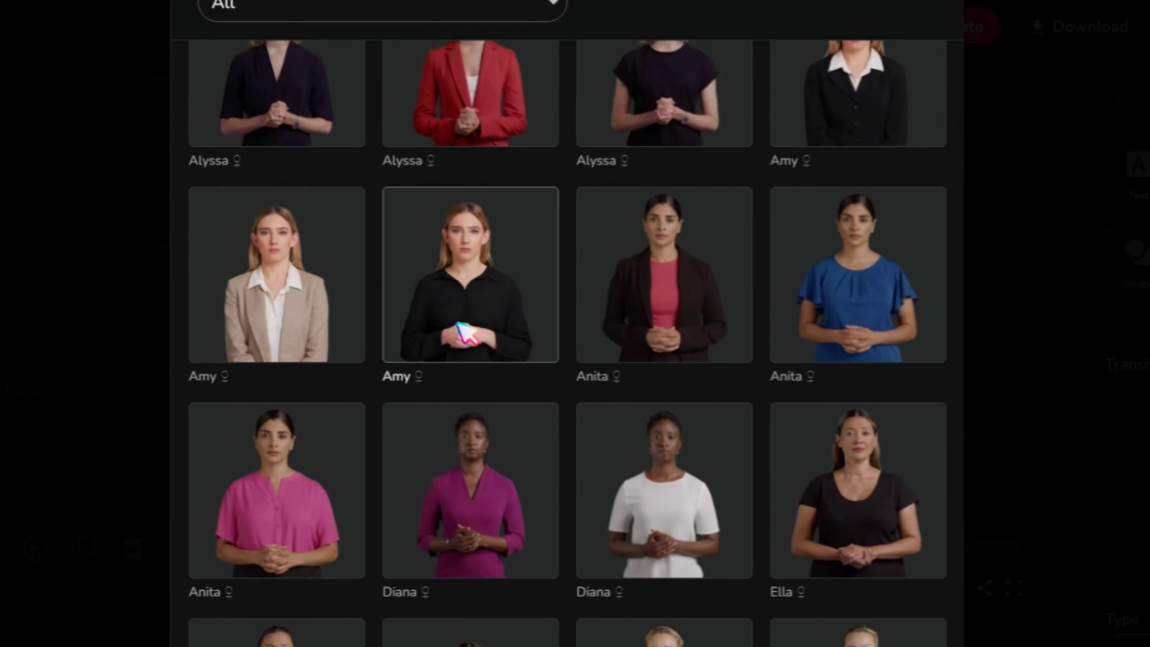
pyautogui.scroll(-6, 467, 329)
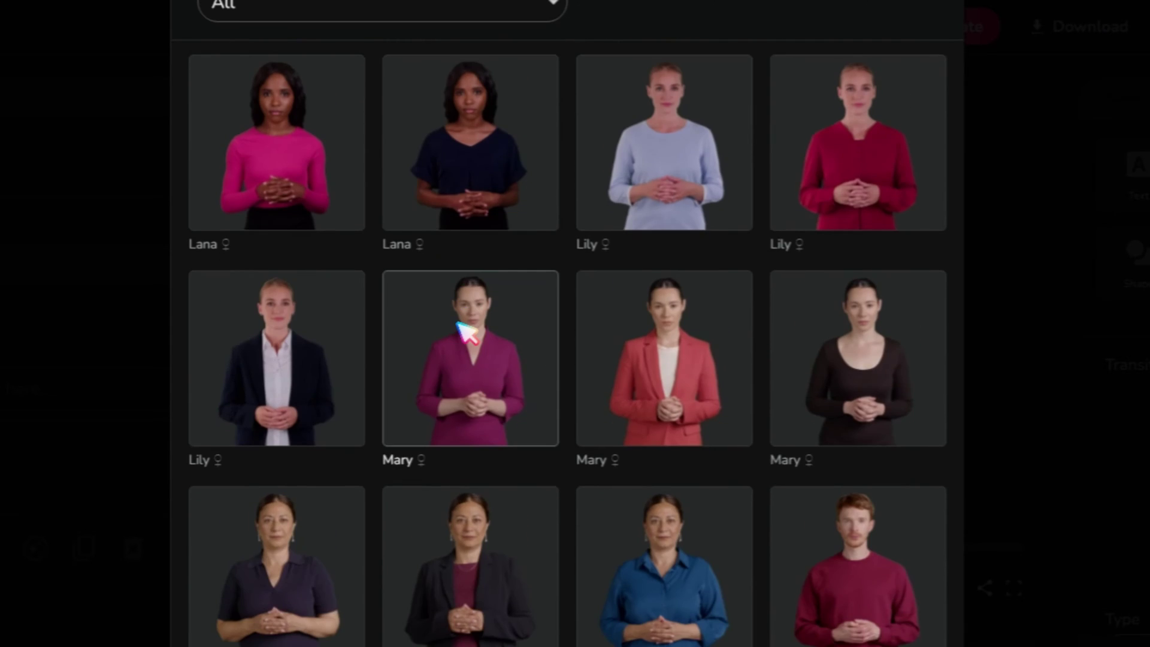
pyautogui.scroll(15, 458, 180)
pyautogui.click(432, 10)
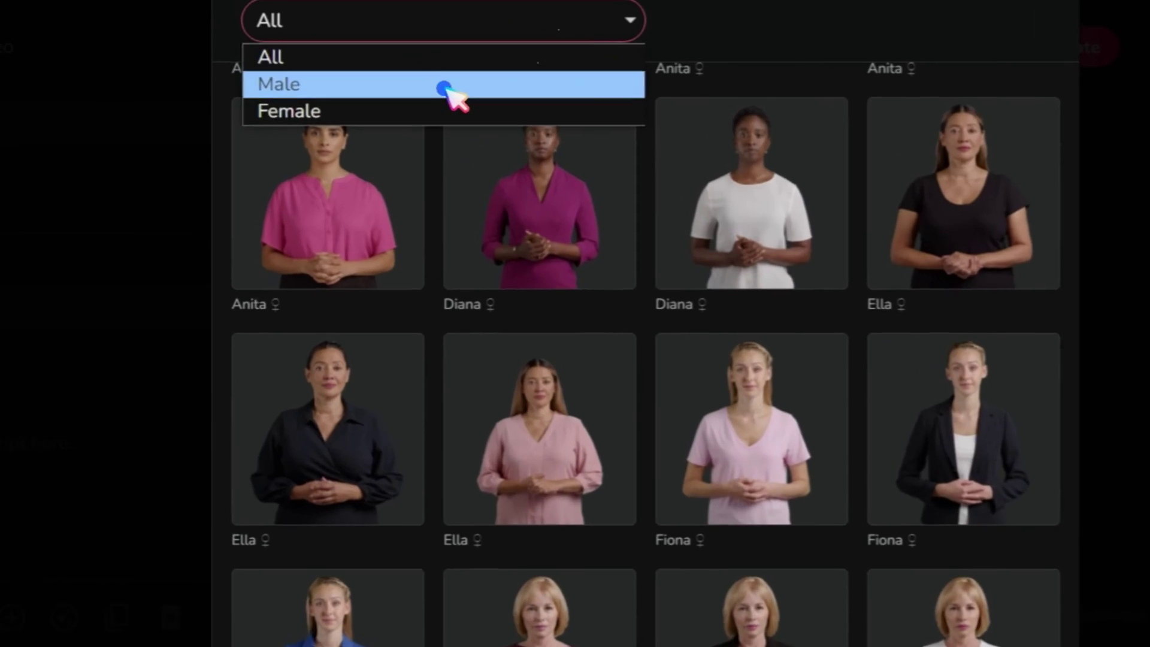
pyautogui.click(444, 88)
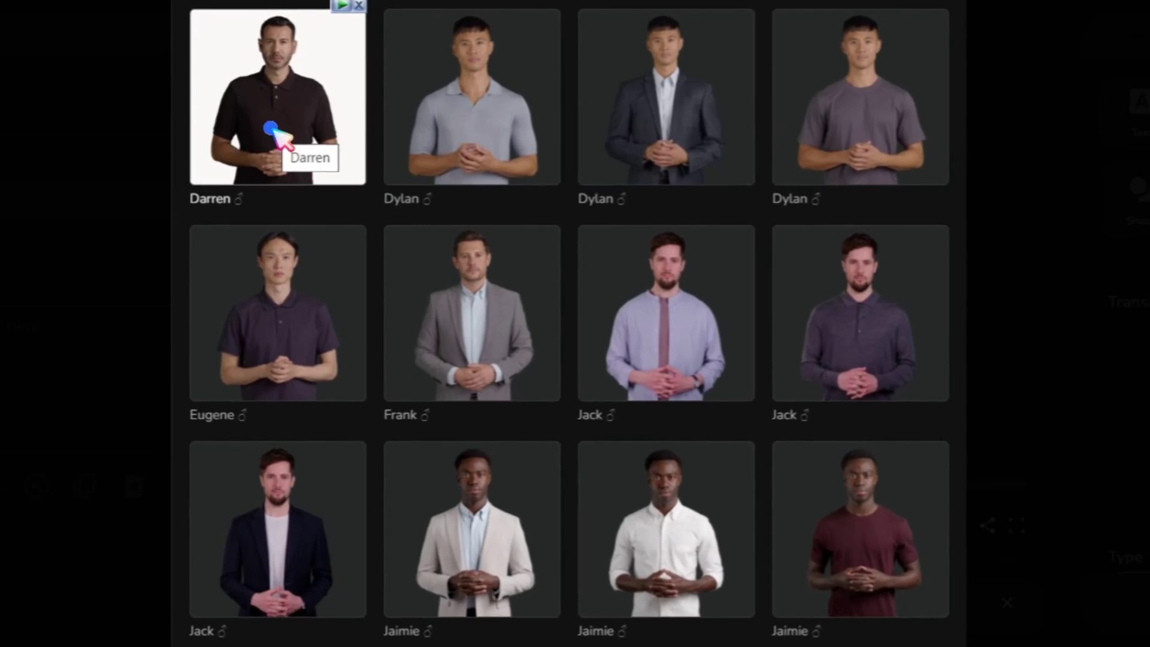
pyautogui.click(334, 241)
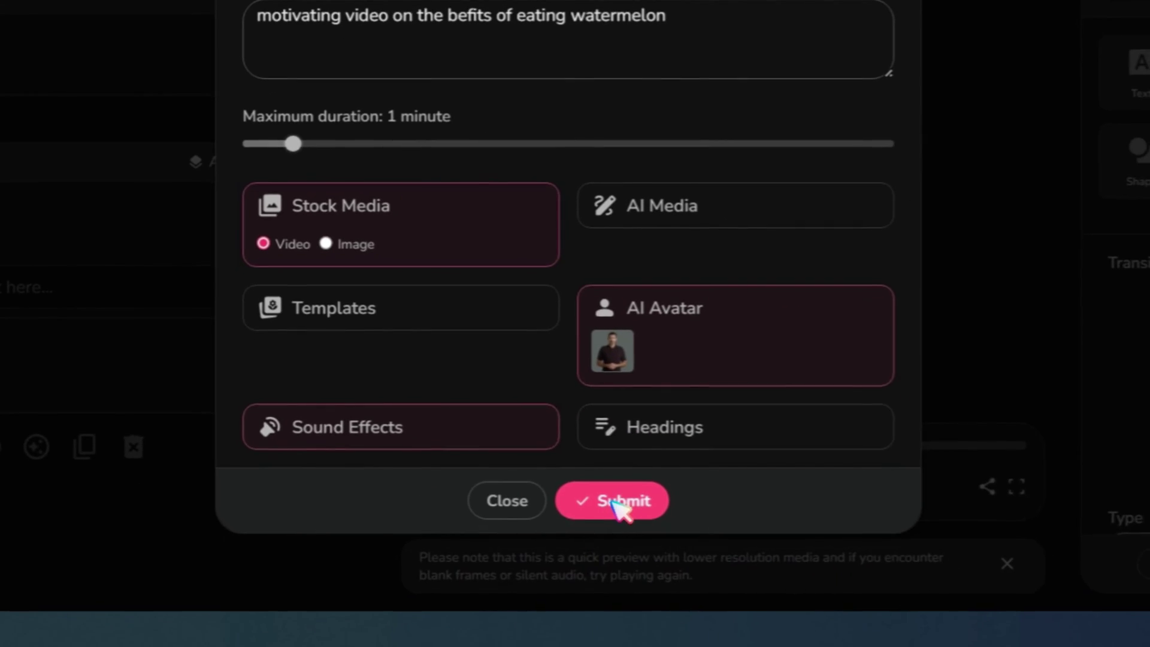
pyautogui.click(698, 581)
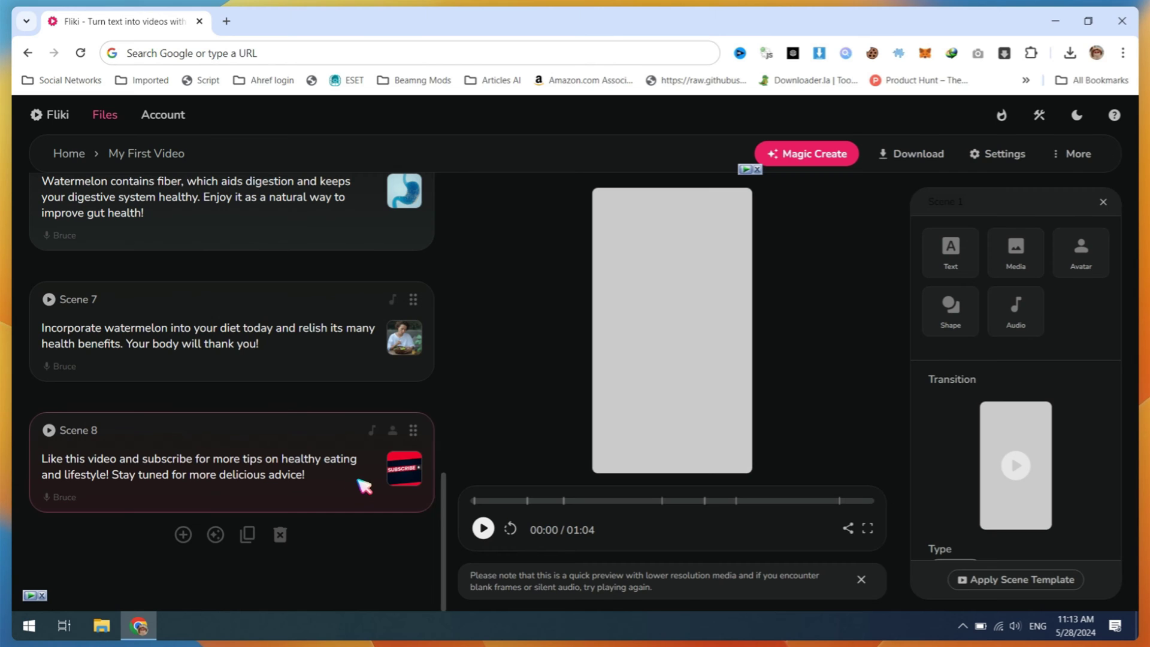
# Delete the final subscribe scene and apply auto-picked 'Top Of The World' music at volume 5 everywhere
pyautogui.scroll(1, 390, 479)
pyautogui.click(416, 477)
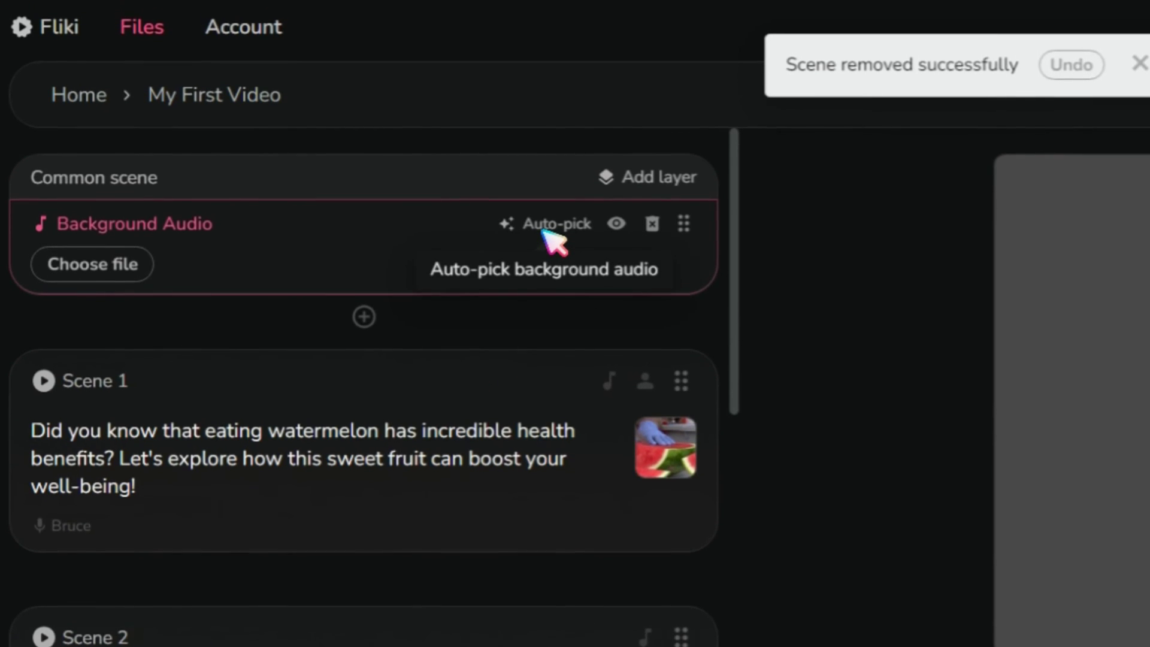
pyautogui.click(546, 234)
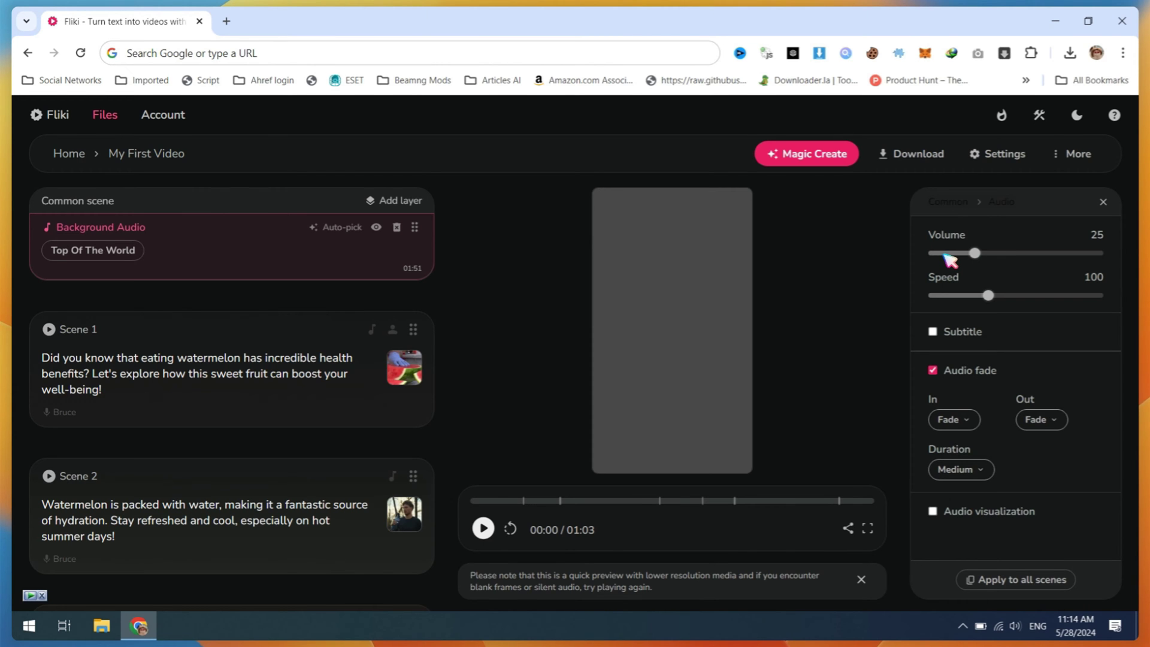
pyautogui.moveTo(946, 256); pyautogui.dragTo(941, 254)
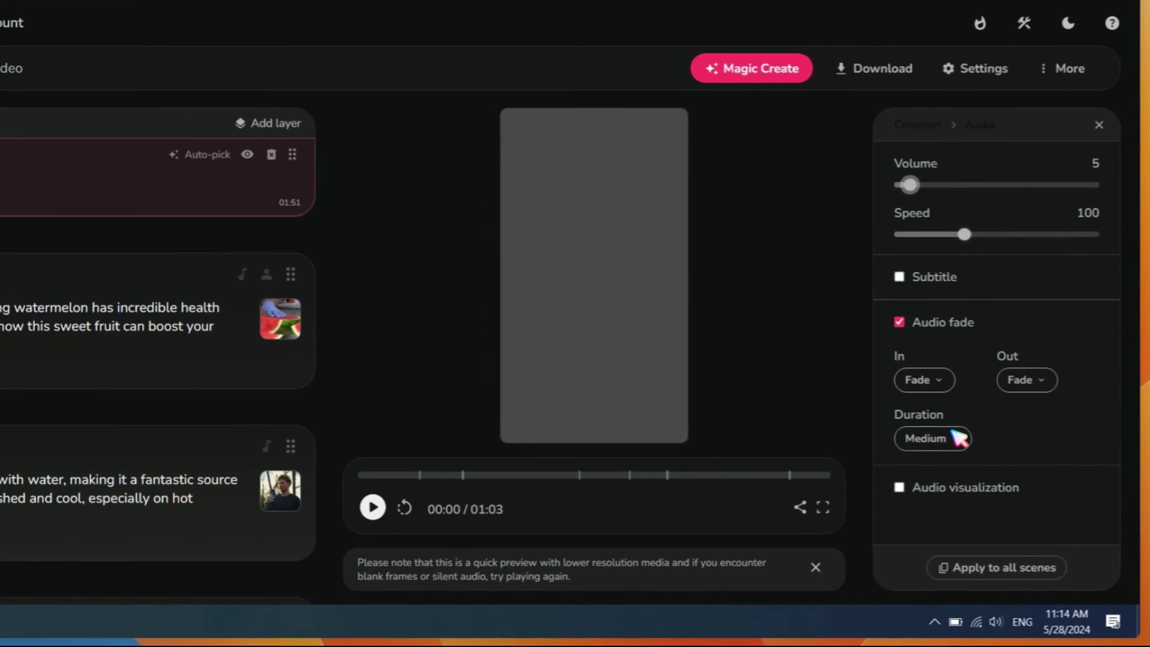
pyautogui.click(994, 567)
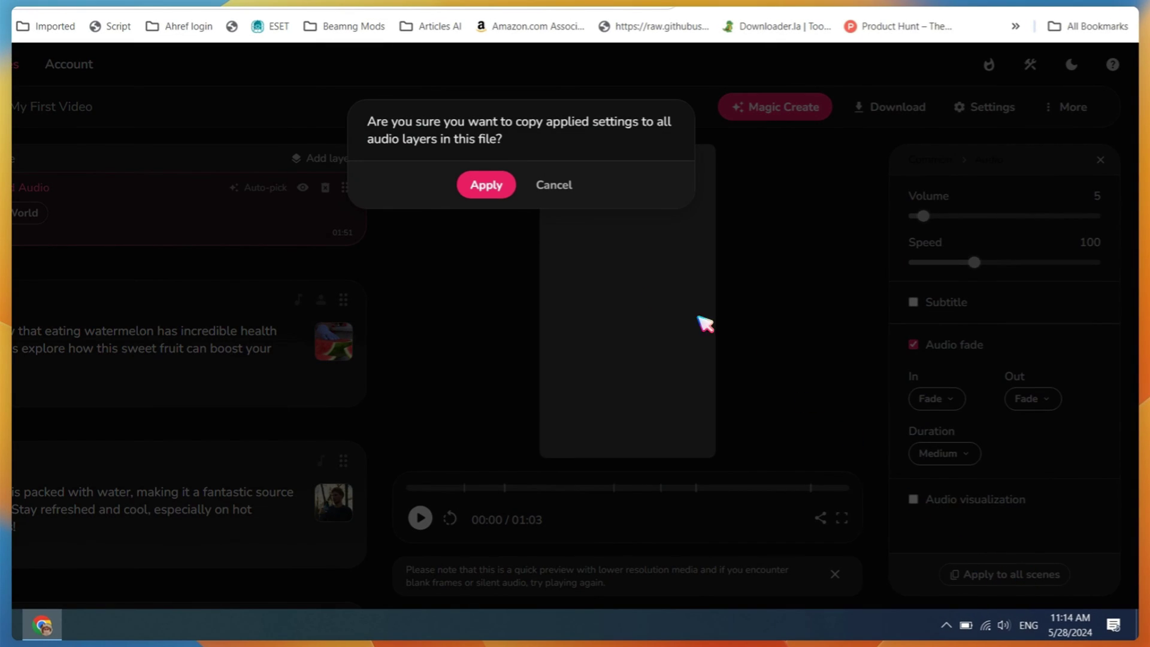
pyautogui.click(497, 190)
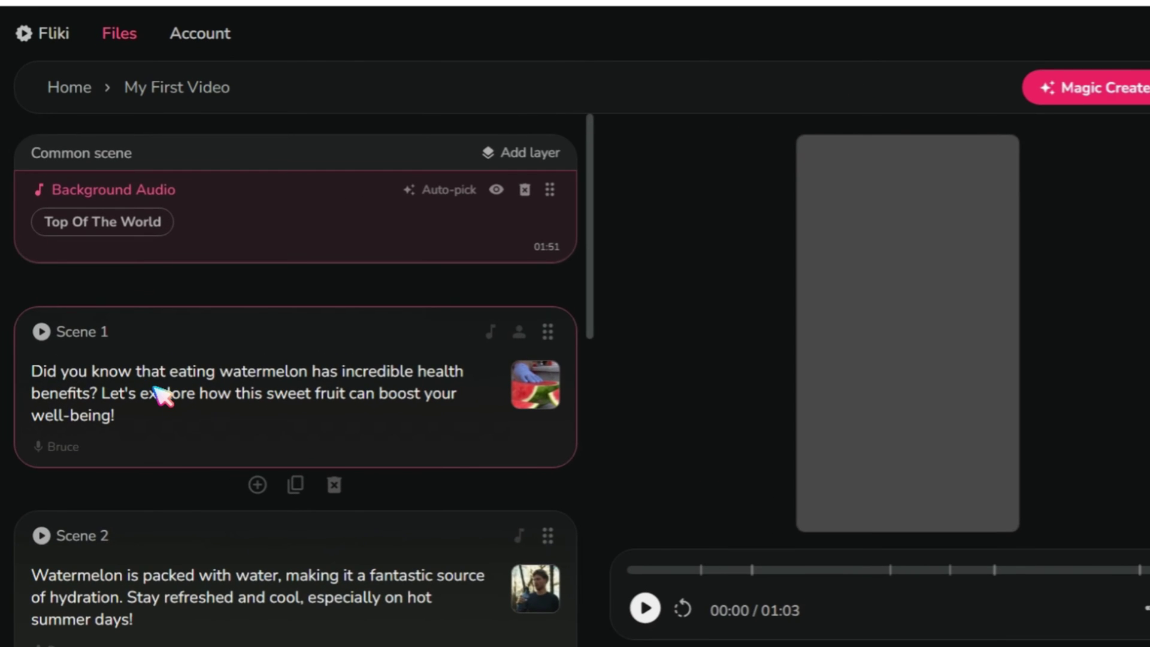
# Set Scene 1's subtitle text colour to yellow
pyautogui.click(135, 368)
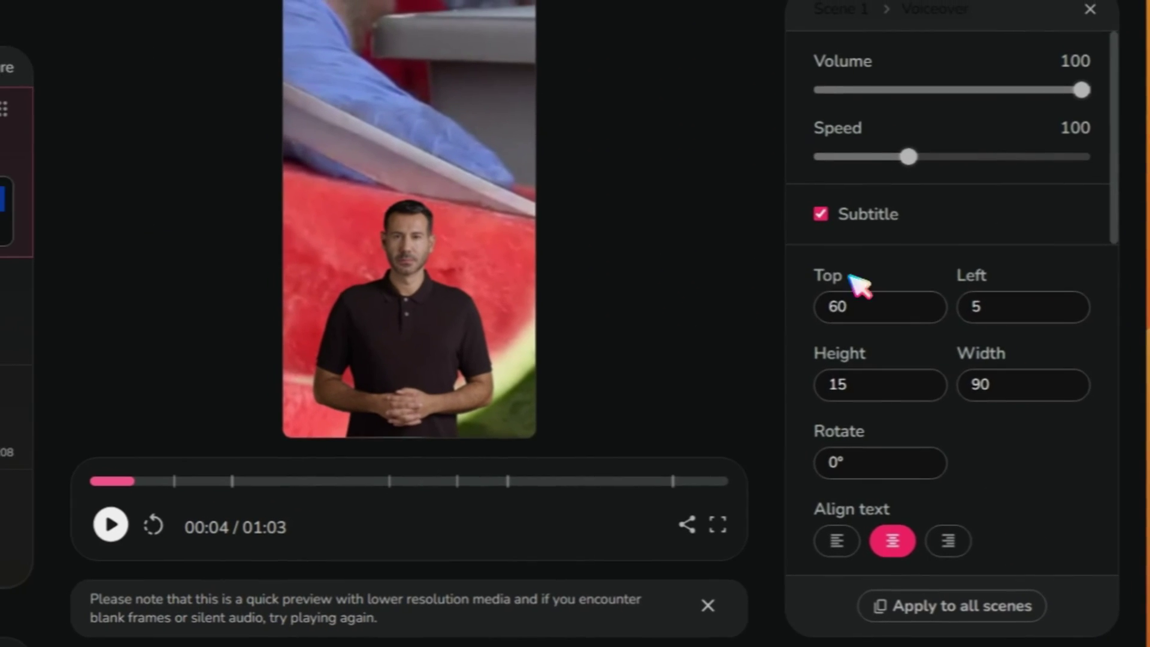
pyautogui.scroll(-4, 892, 335)
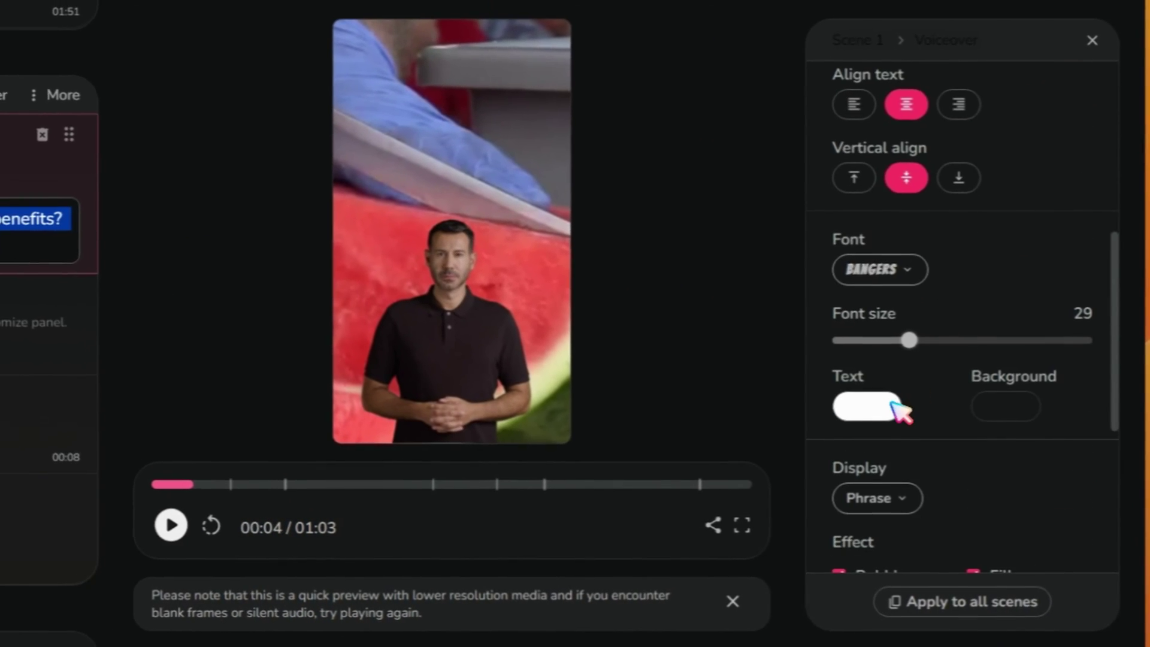
pyautogui.click(878, 408)
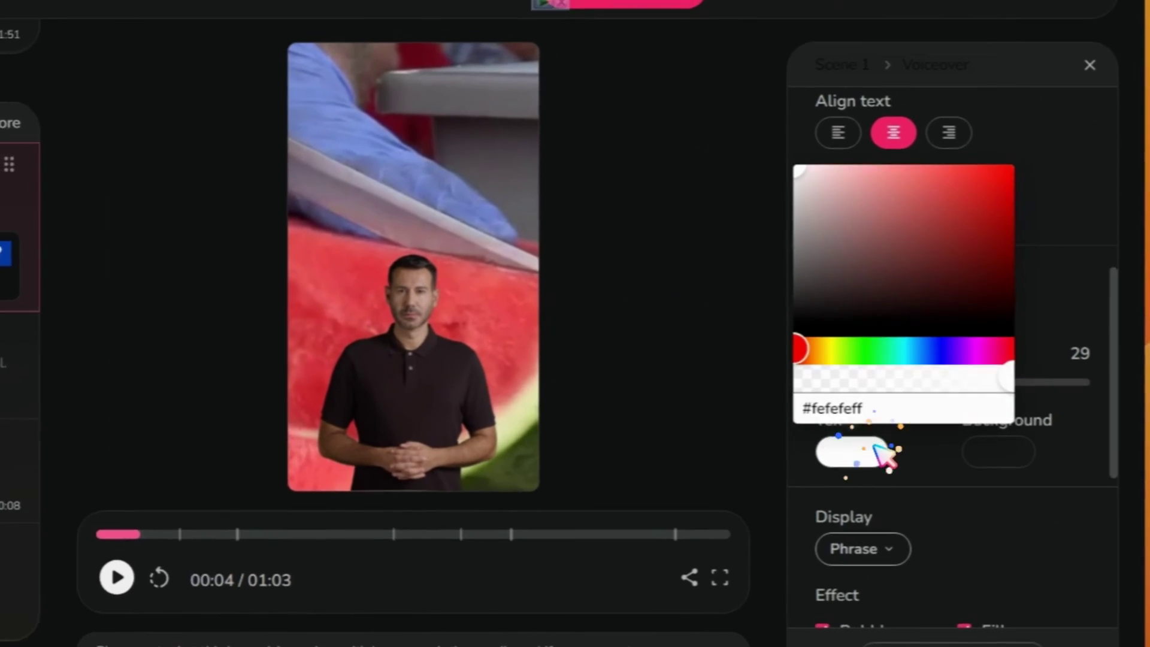
pyautogui.click(963, 187)
pyautogui.click(1010, 173)
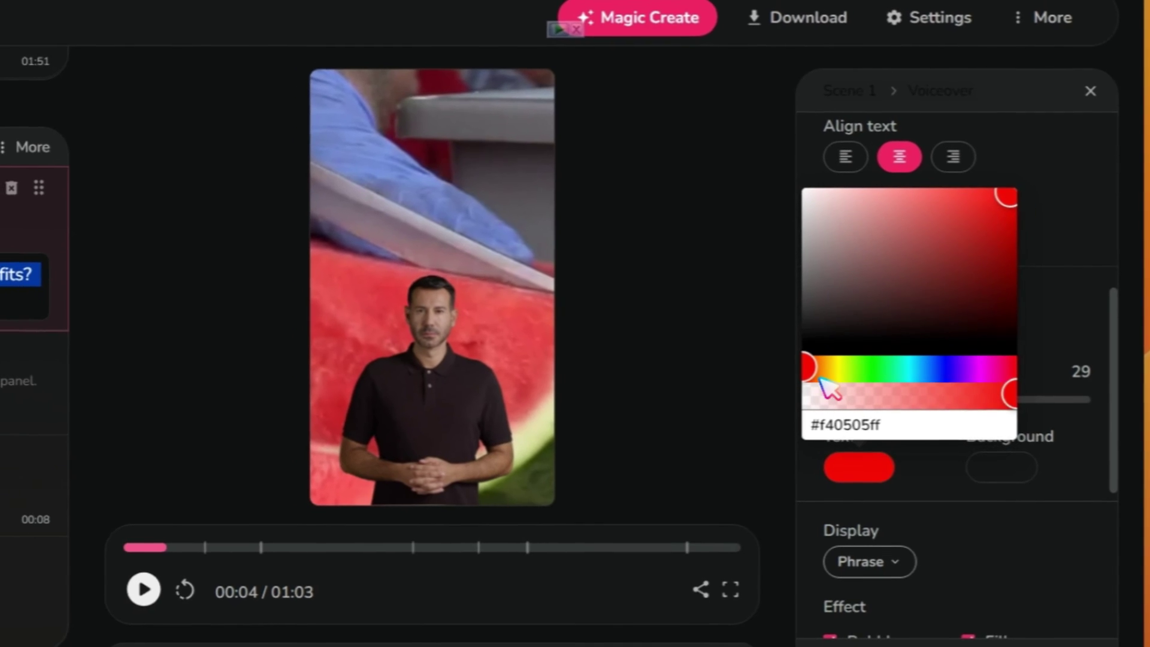
pyautogui.moveTo(814, 353); pyautogui.dragTo(834, 353)
pyautogui.click(926, 498)
# Turn on subtitle animation and copy these subtitle settings to all voiceover layers
pyautogui.scroll(-5, 934, 503)
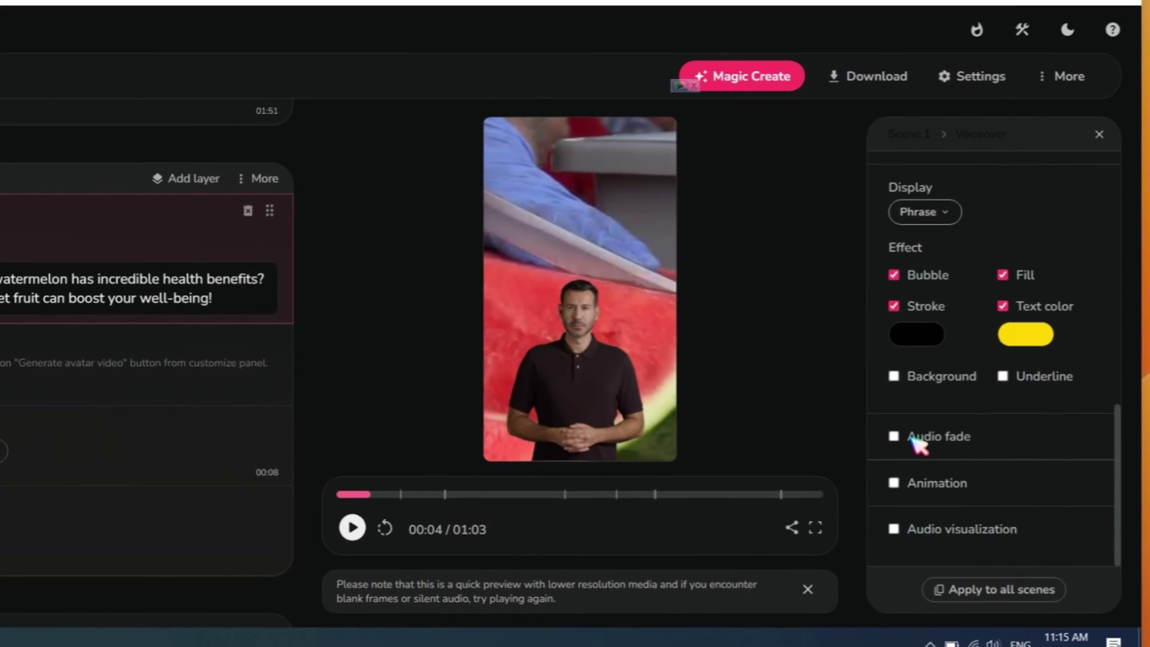
pyautogui.click(898, 484)
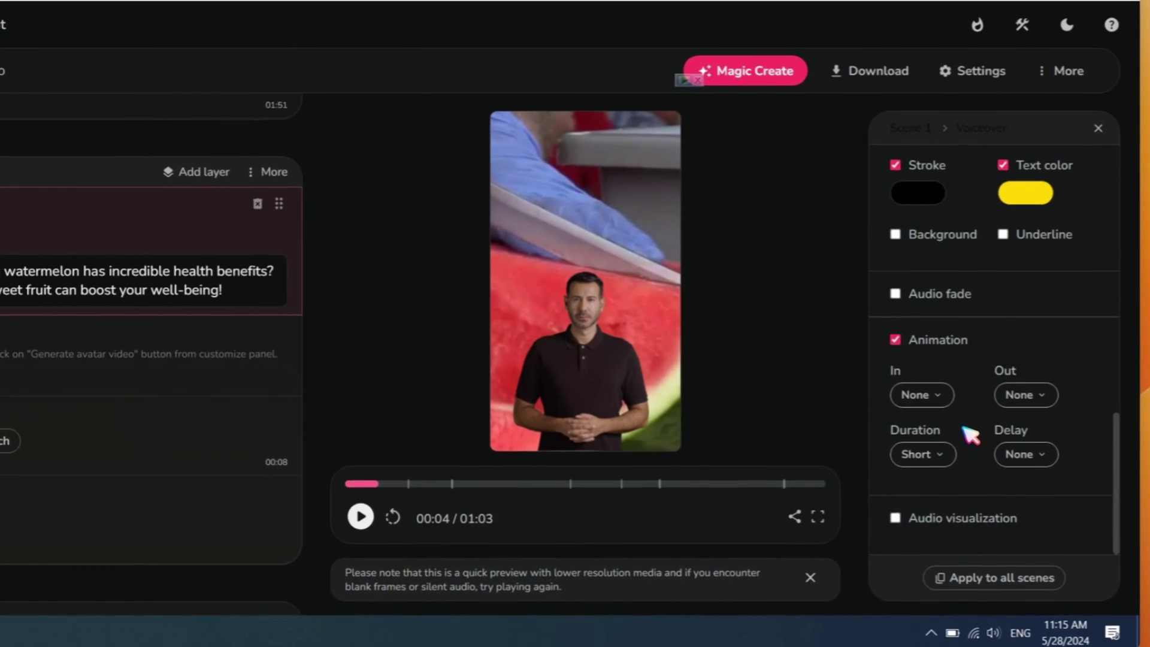
pyautogui.scroll(2, 971, 435)
pyautogui.scroll(-2, 971, 434)
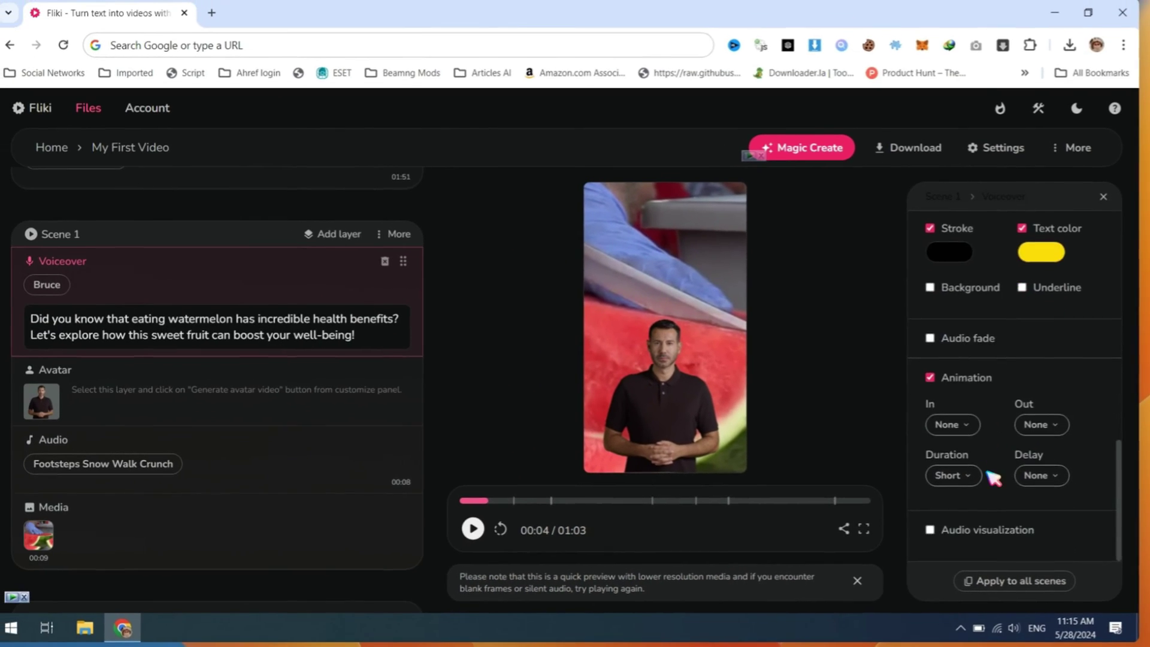
pyautogui.scroll(4, 971, 434)
pyautogui.click(1012, 580)
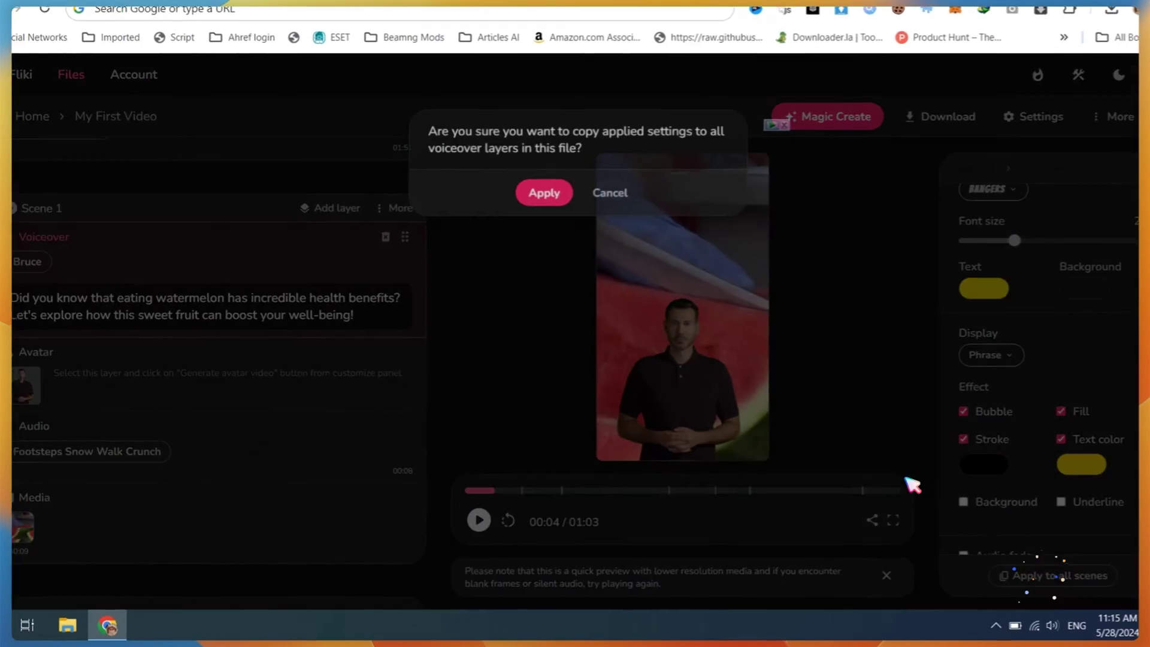
pyautogui.click(541, 229)
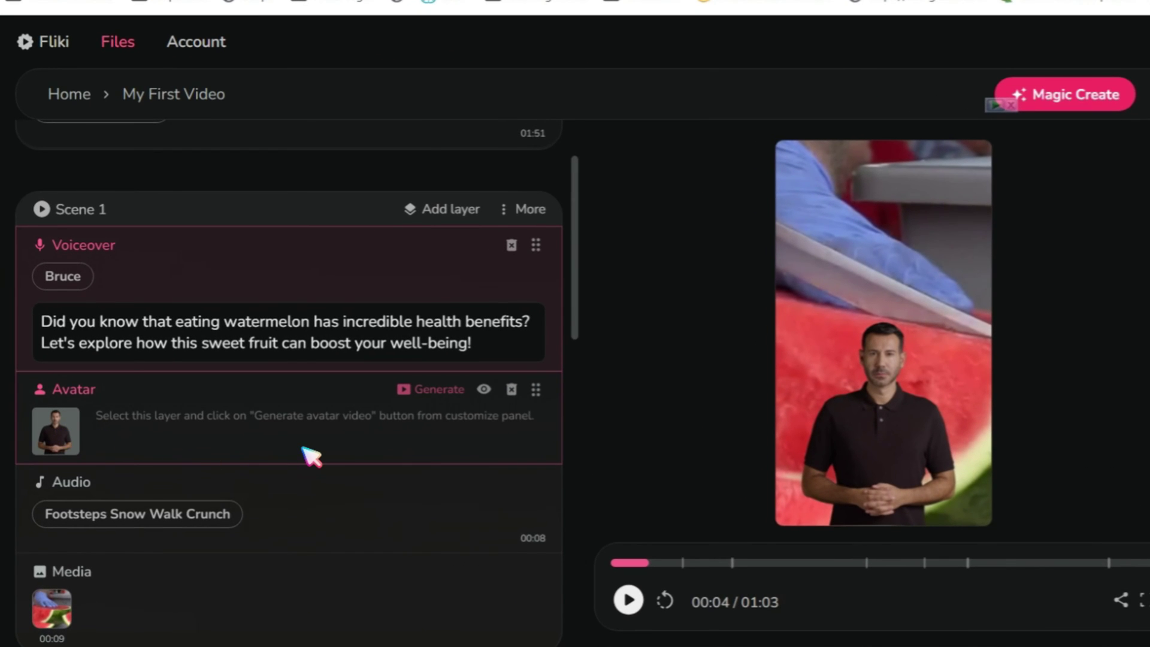
# Generate Scene 1's transparent avatar video at normal framing, leaving Close up off
pyautogui.click(306, 454)
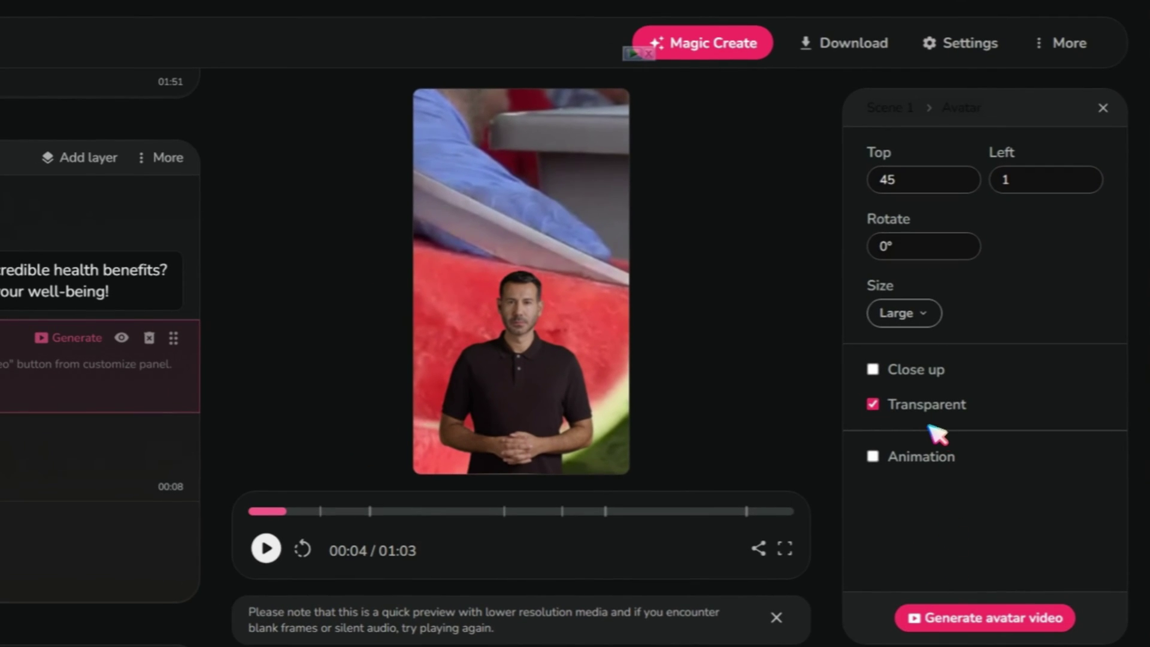
pyautogui.click(873, 370)
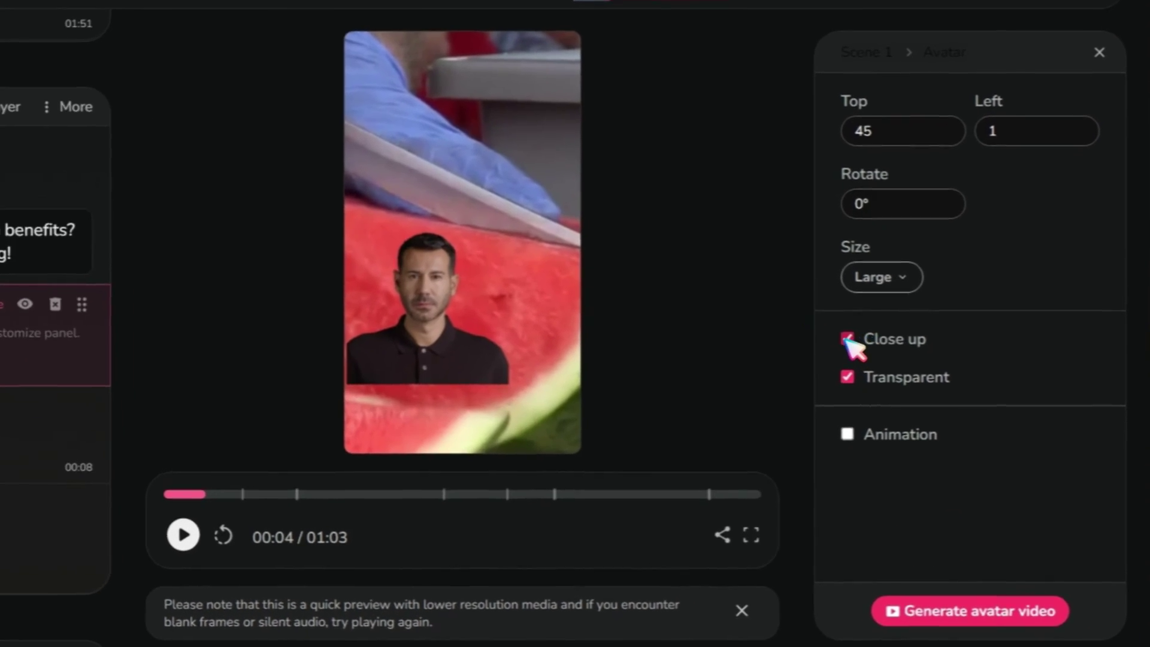
pyautogui.click(874, 370)
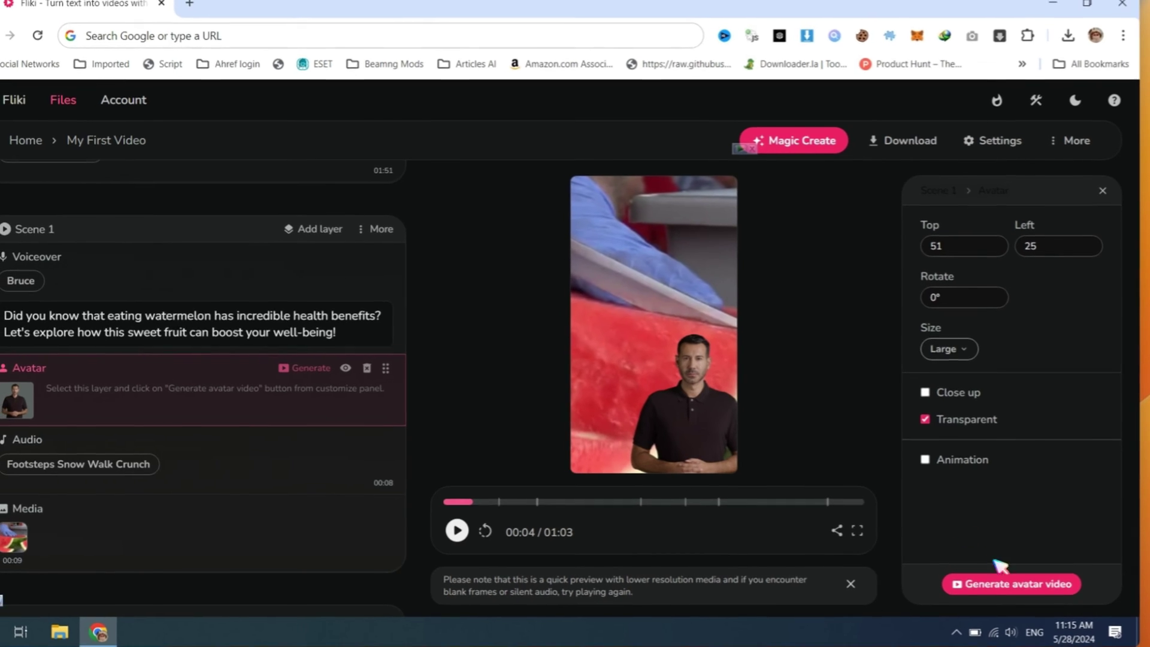
pyautogui.click(953, 611)
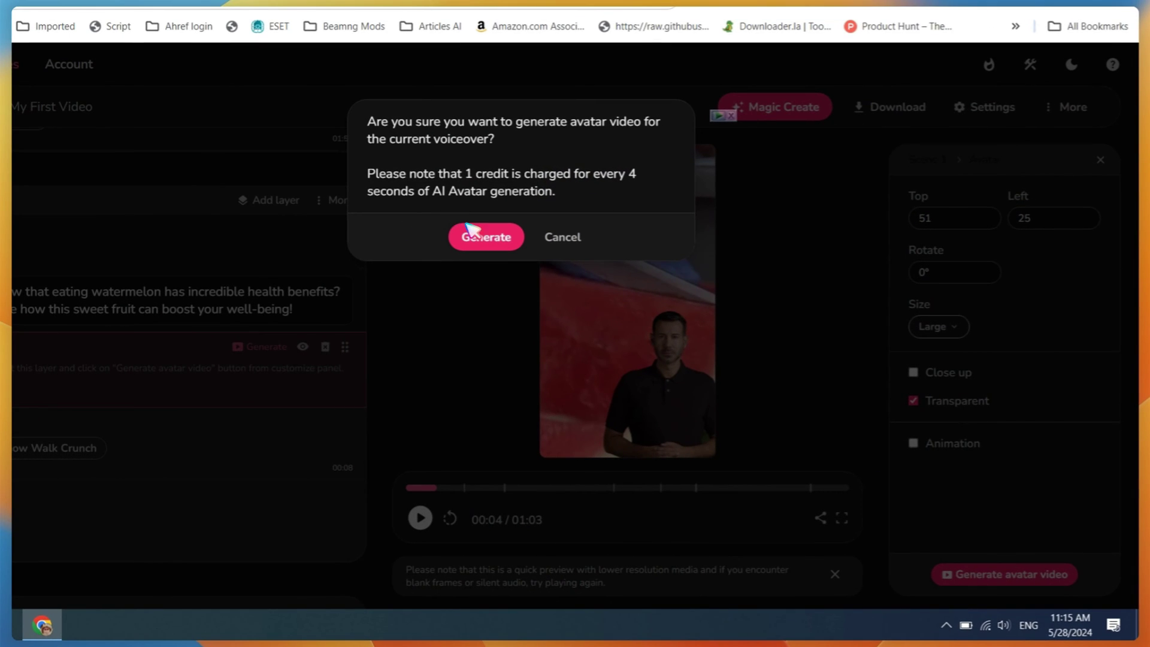
pyautogui.click(473, 229)
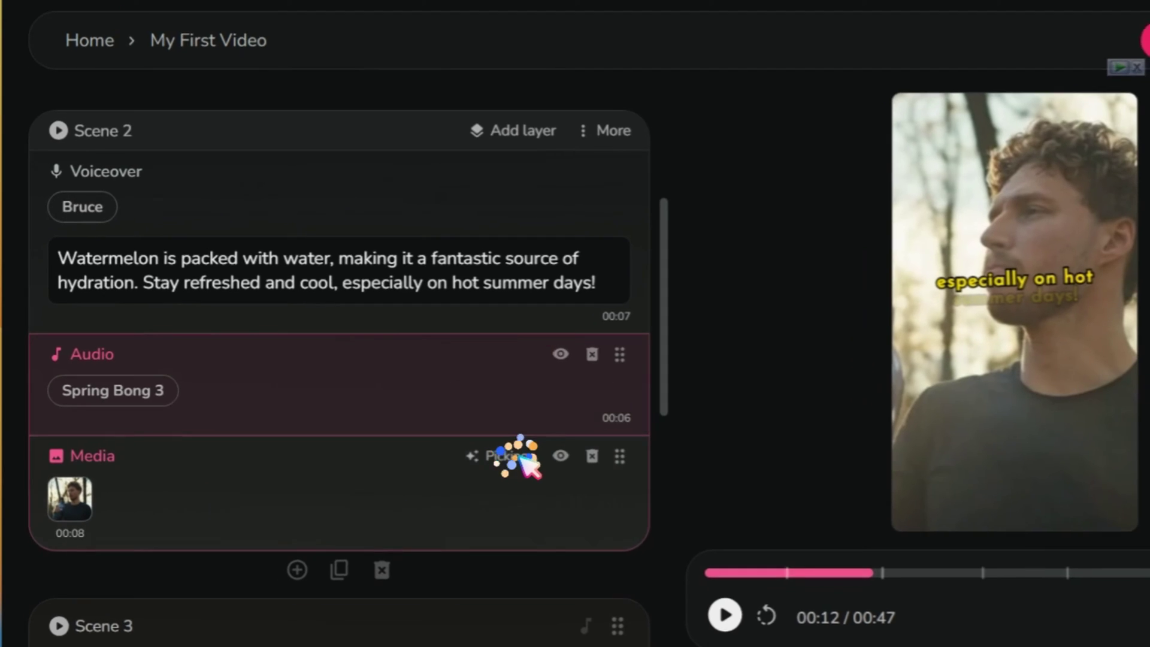
# Auto-pick a new clip for Scene 2, then add a B-roll layer for 'Watermelon'
pyautogui.click(500, 473)
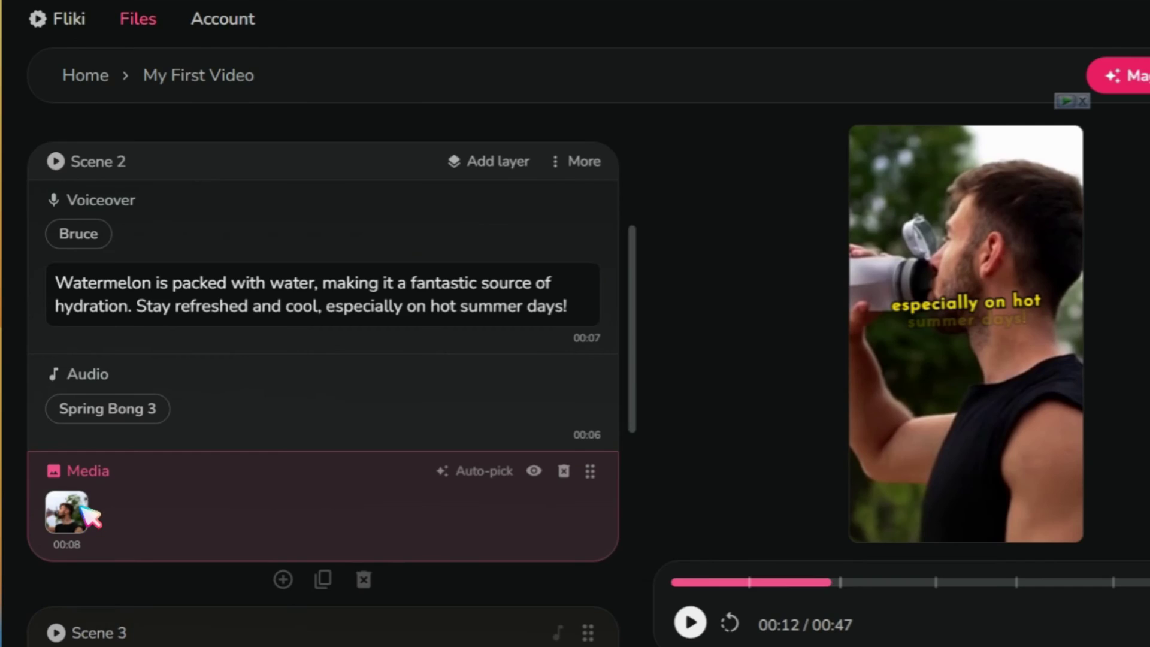
pyautogui.click(78, 485)
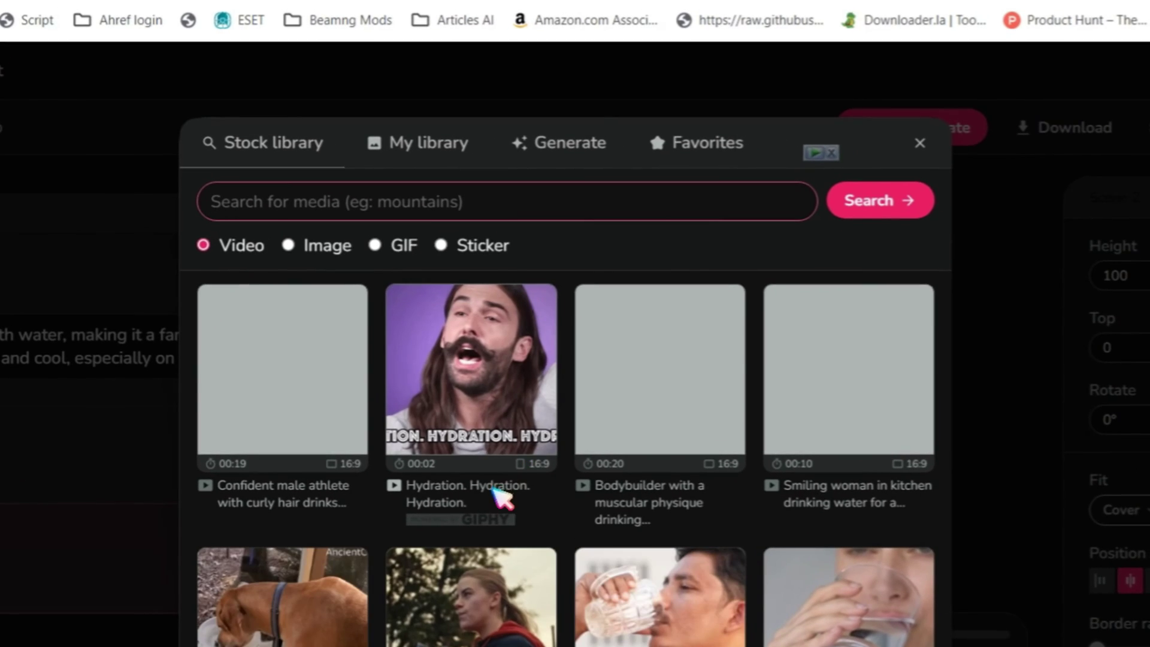
pyautogui.scroll(-2, 501, 515)
pyautogui.scroll(2, 506, 554)
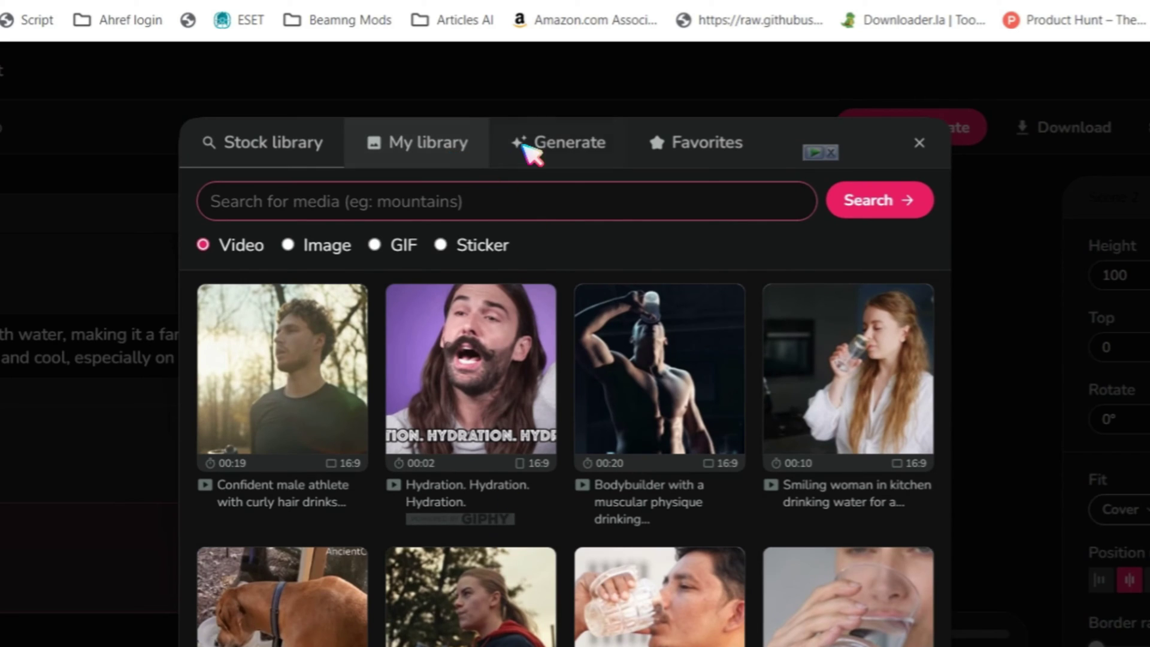
pyautogui.click(546, 144)
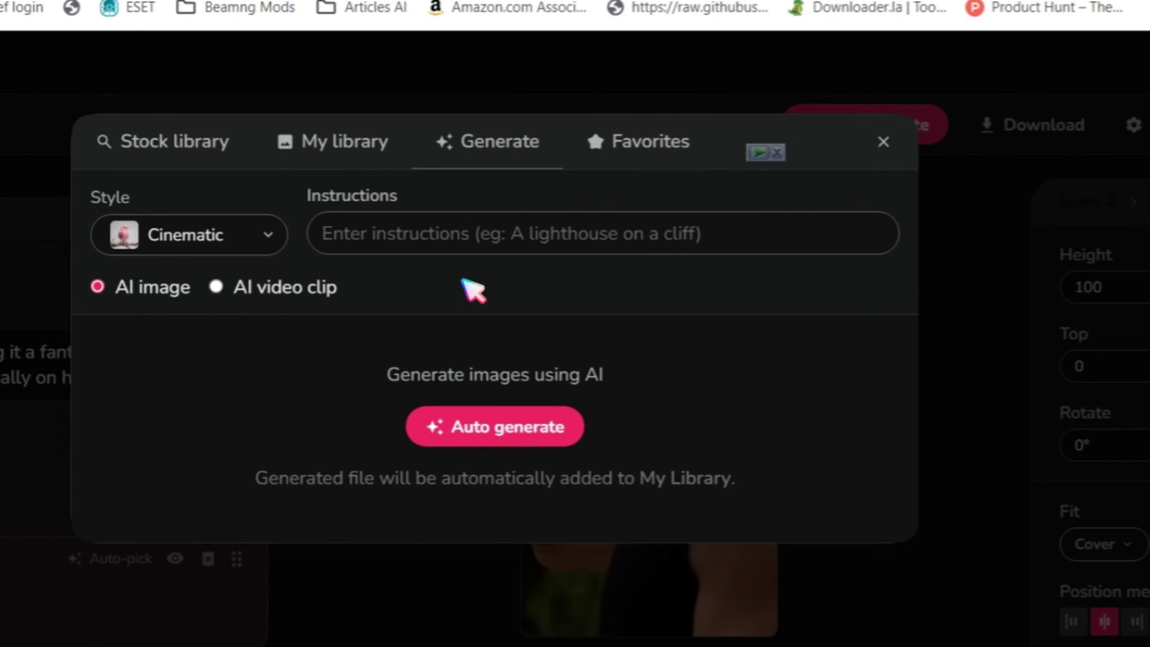
pyautogui.click(884, 142)
pyautogui.moveTo(134, 341); pyautogui.dragTo(62, 341)
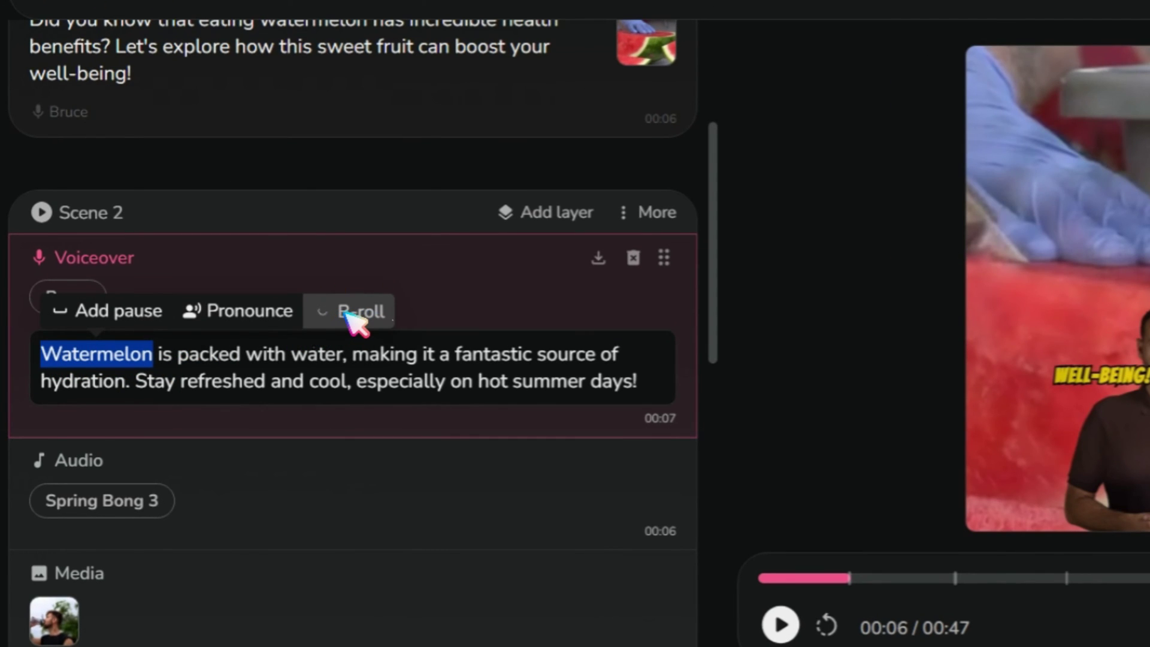
pyautogui.scroll(-1, 358, 323)
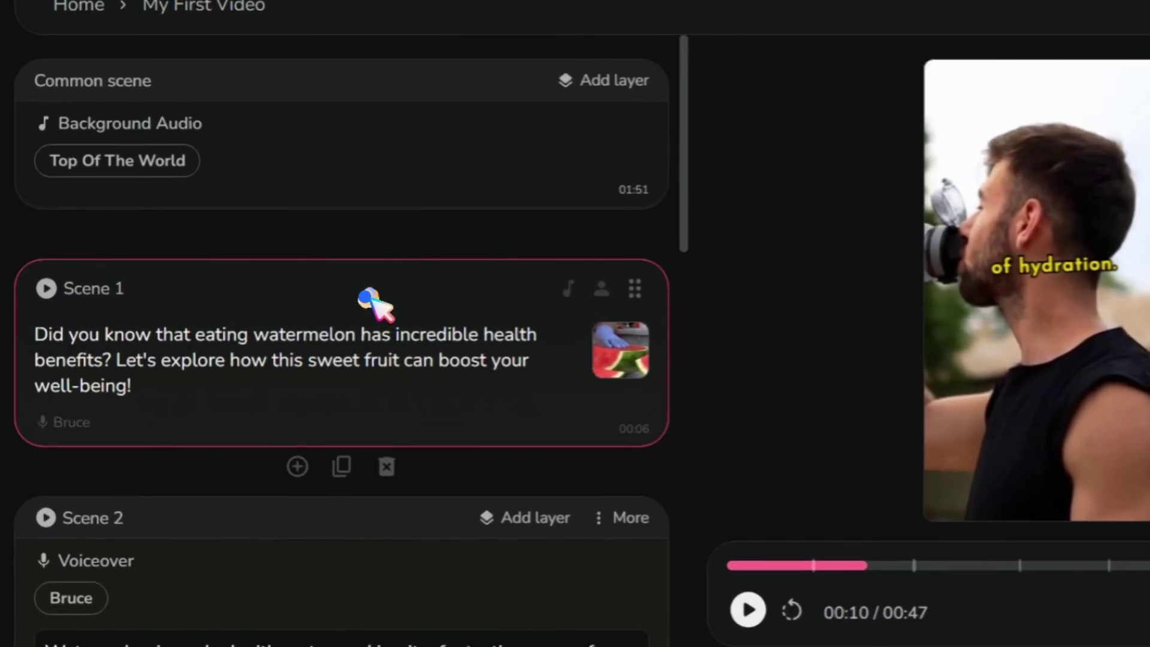
# Apply the Bruce voiceover voice to all scenes
pyautogui.click(312, 326)
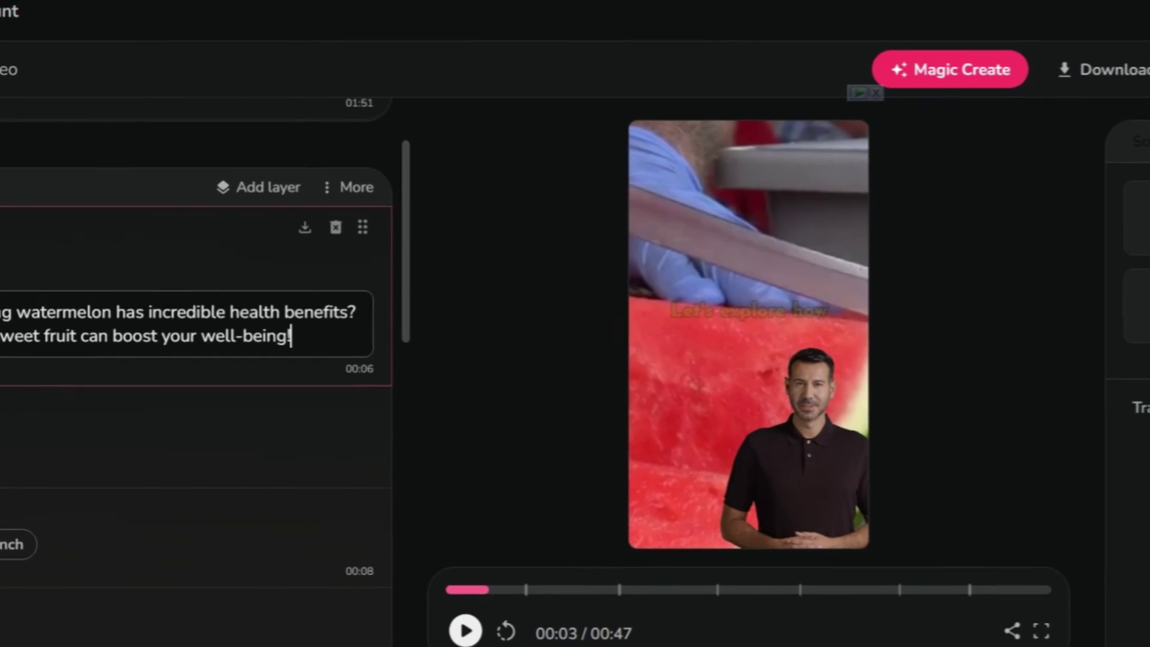
pyautogui.click(82, 298)
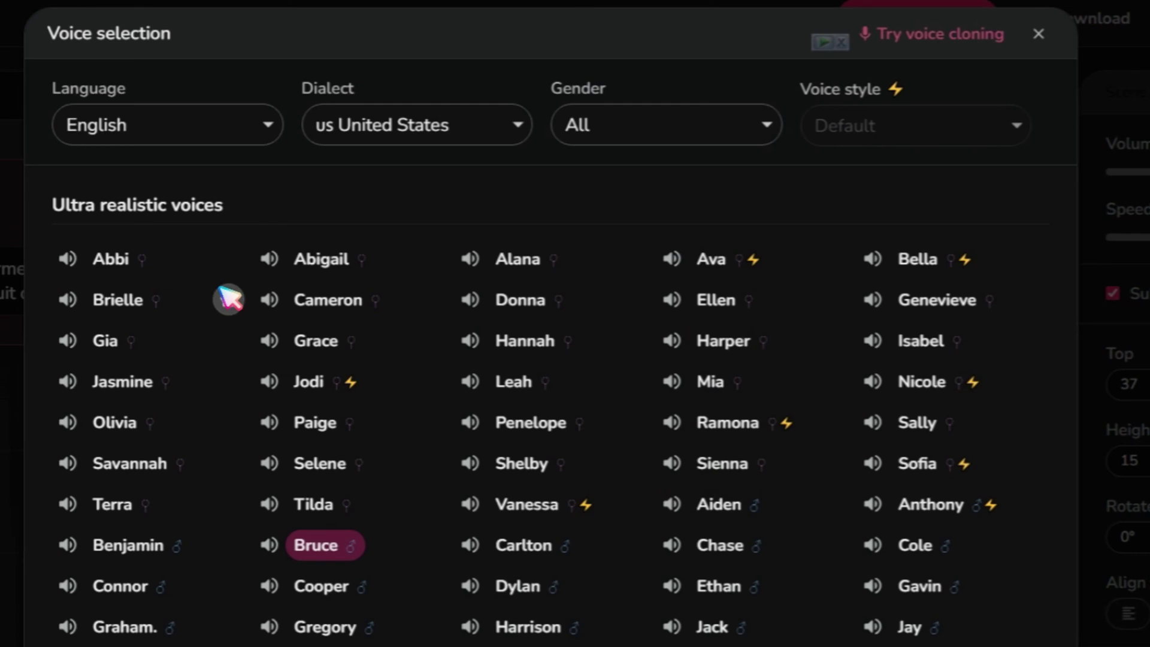
pyautogui.scroll(-10, 229, 298)
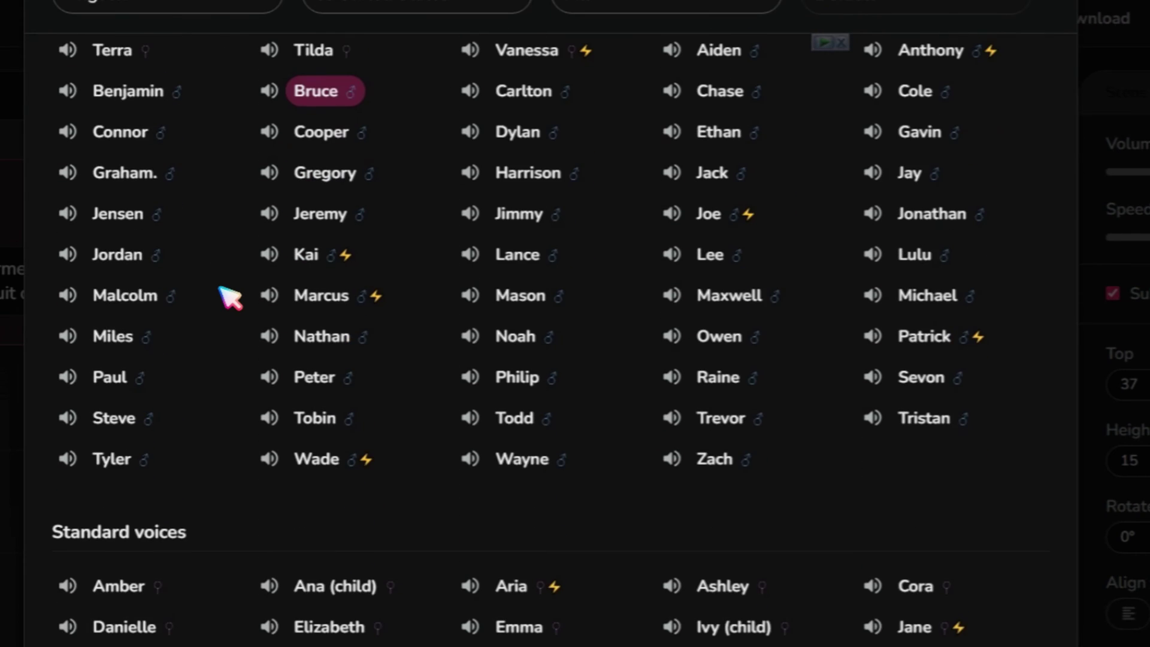
pyautogui.scroll(10, 231, 297)
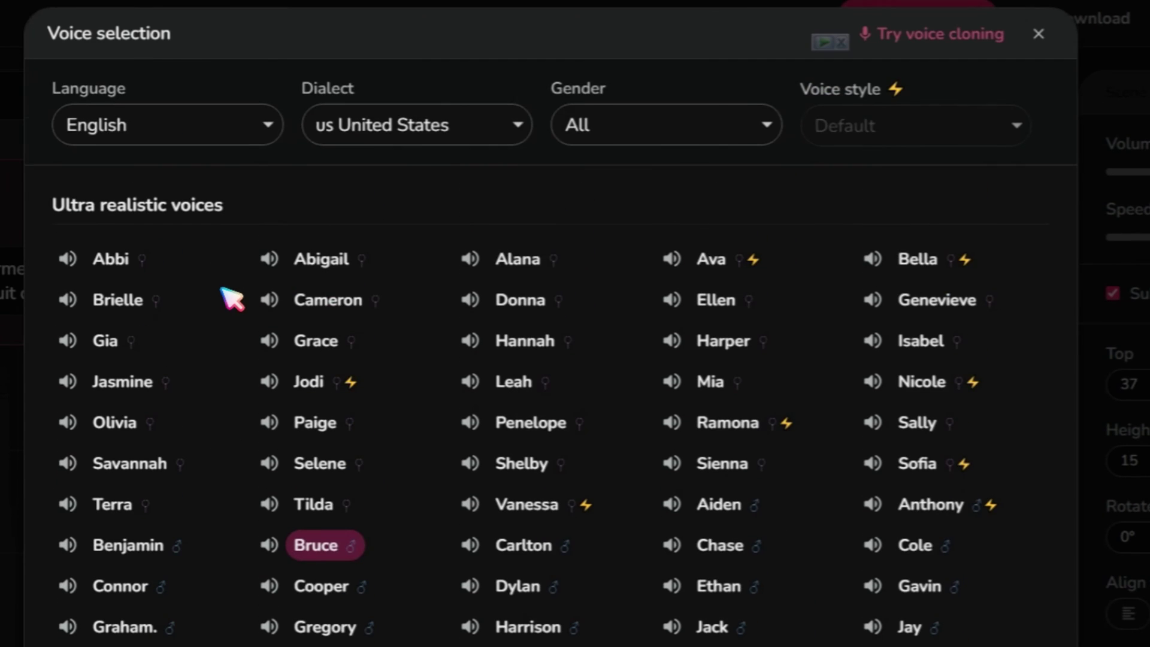
pyautogui.scroll(-10, 281, 312)
pyautogui.click(327, 416)
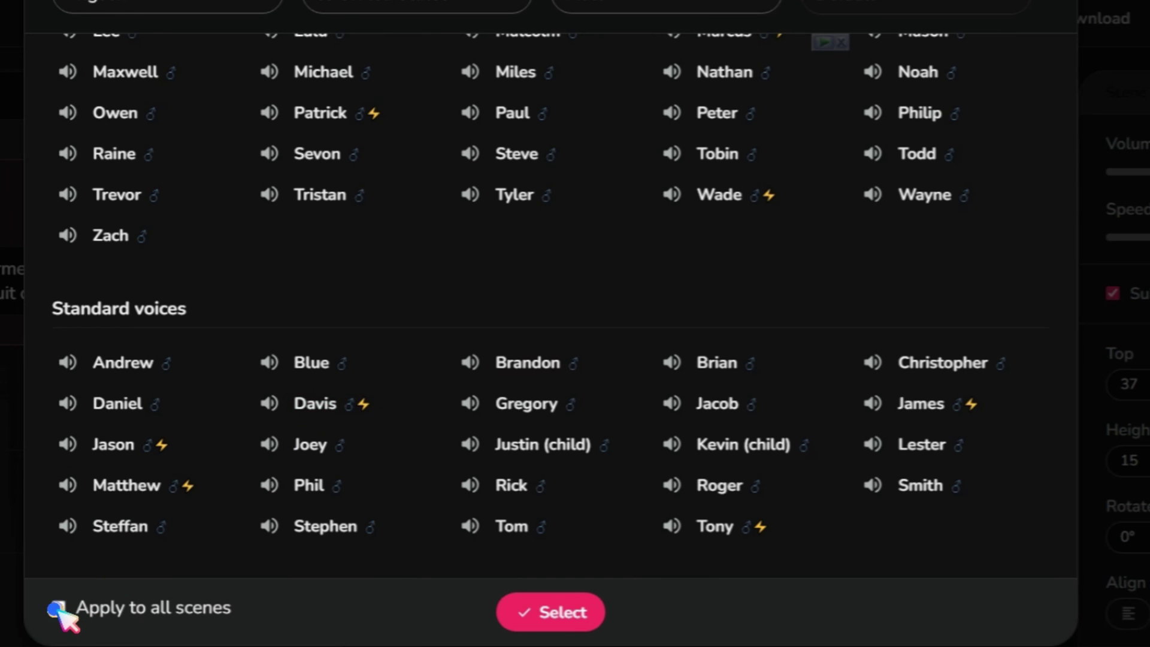
pyautogui.scroll(6, 569, 611)
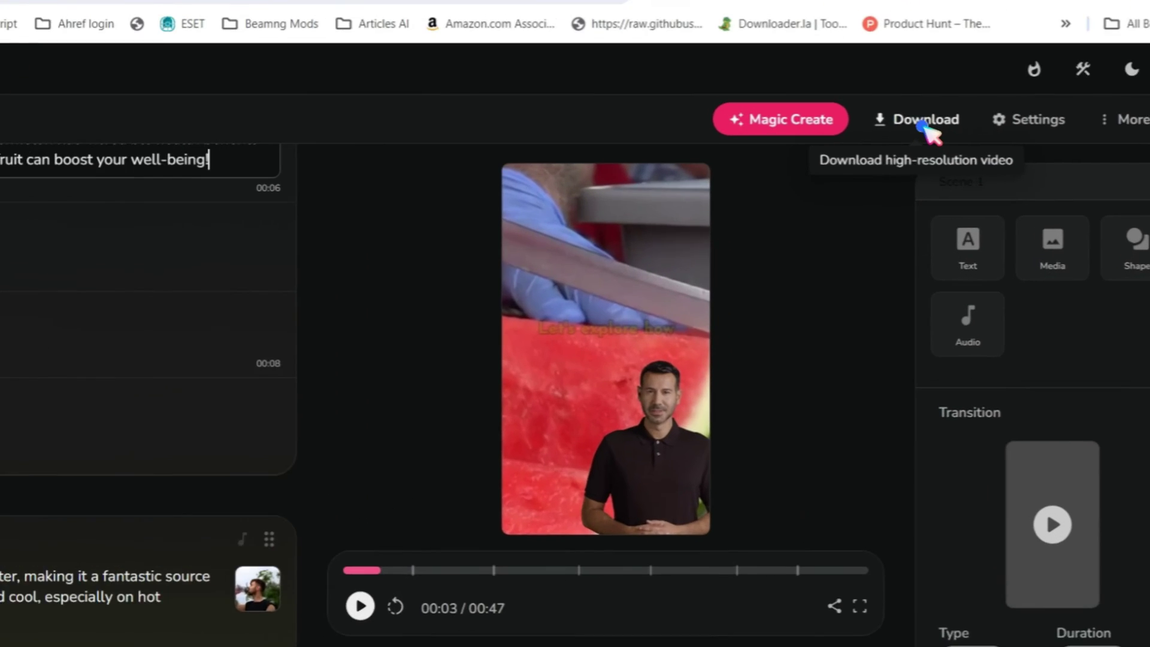
# Start a new 1080p MP4 export of the video
pyautogui.click(925, 124)
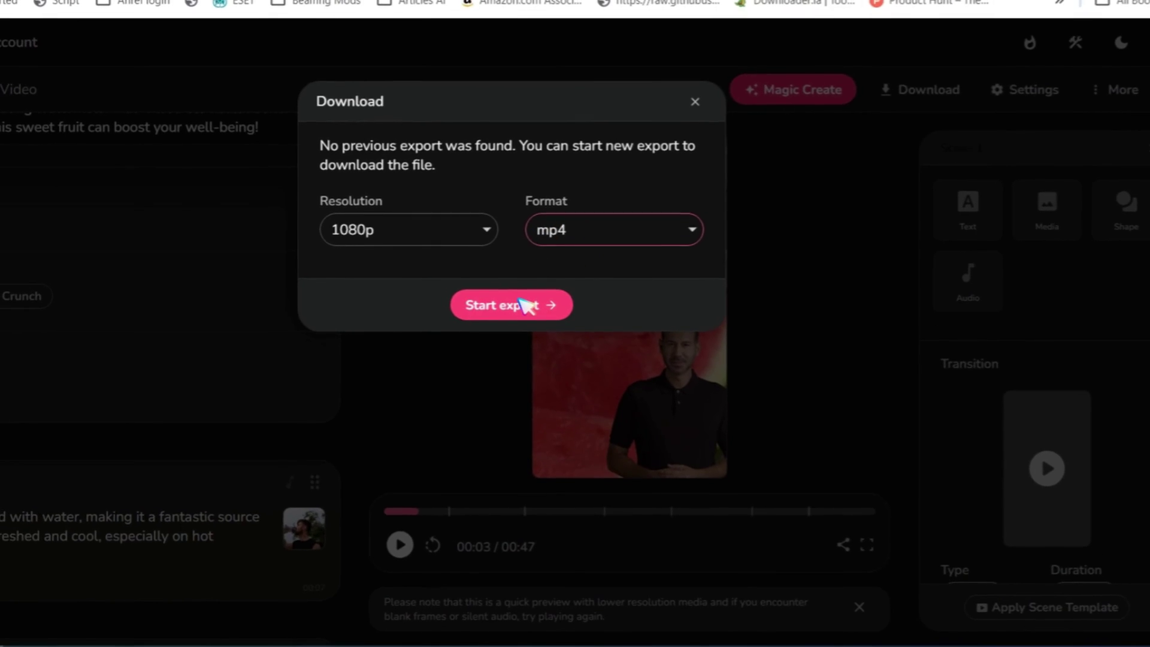
pyautogui.click(491, 402)
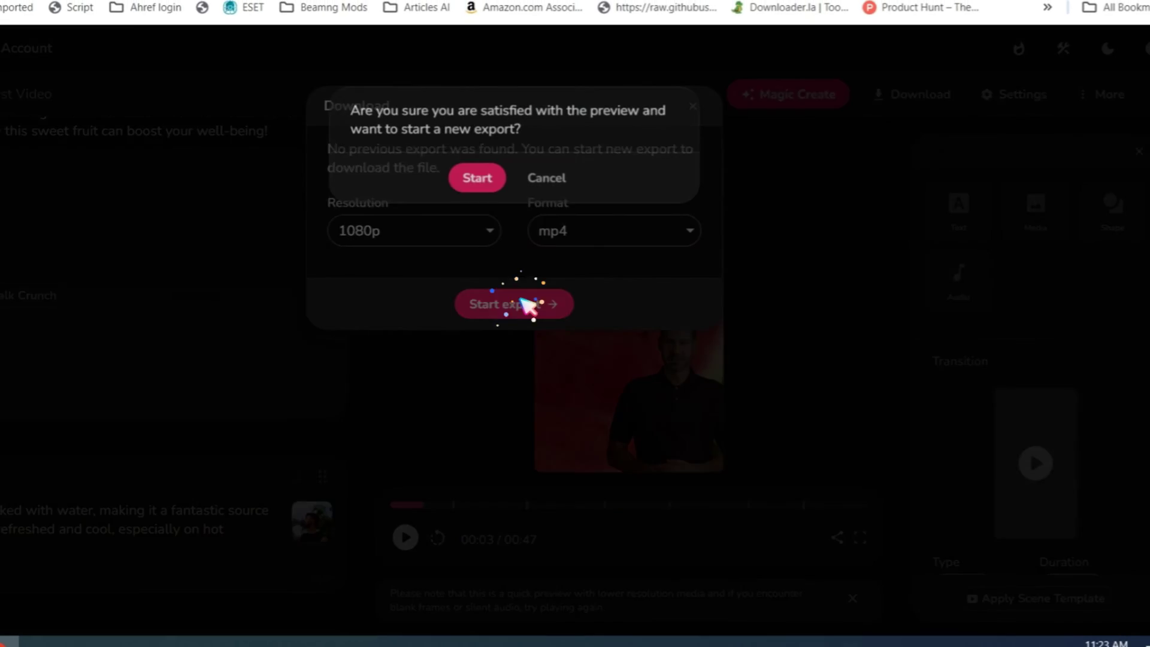
pyautogui.click(503, 188)
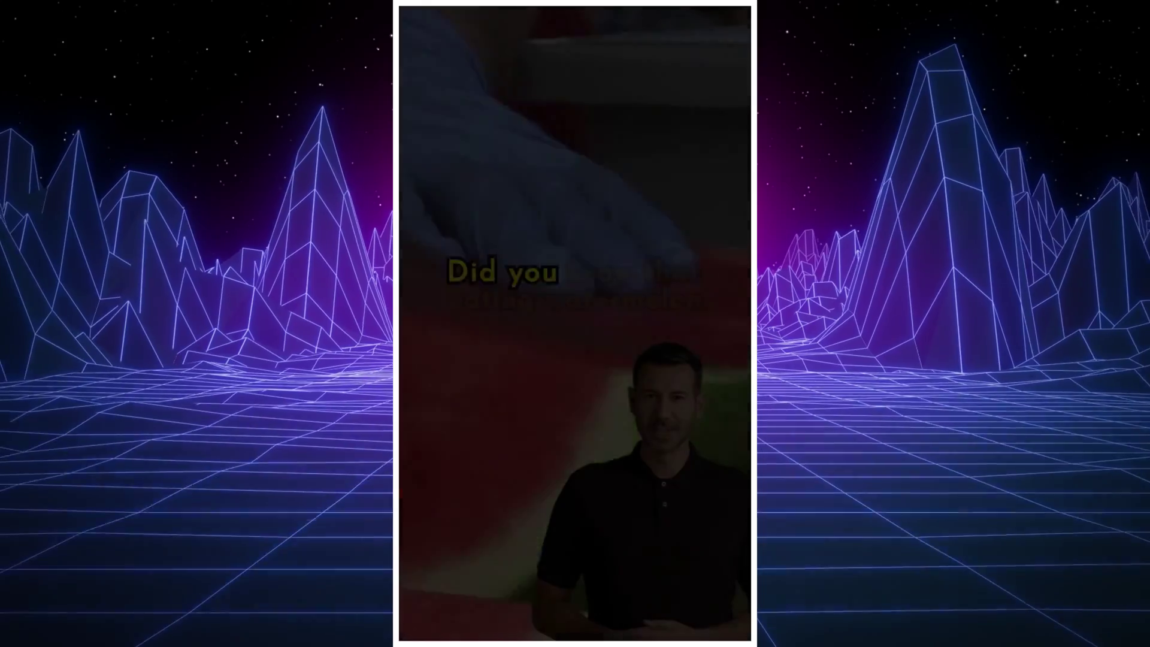